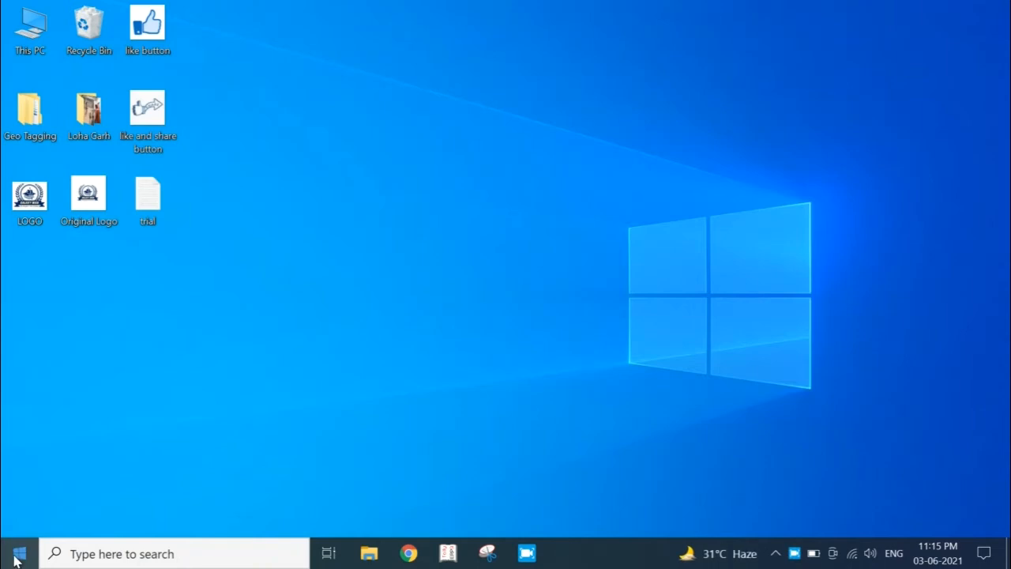
Open Notepad from the Windows Accessories folder of the installed programs.
left_click(17, 556)
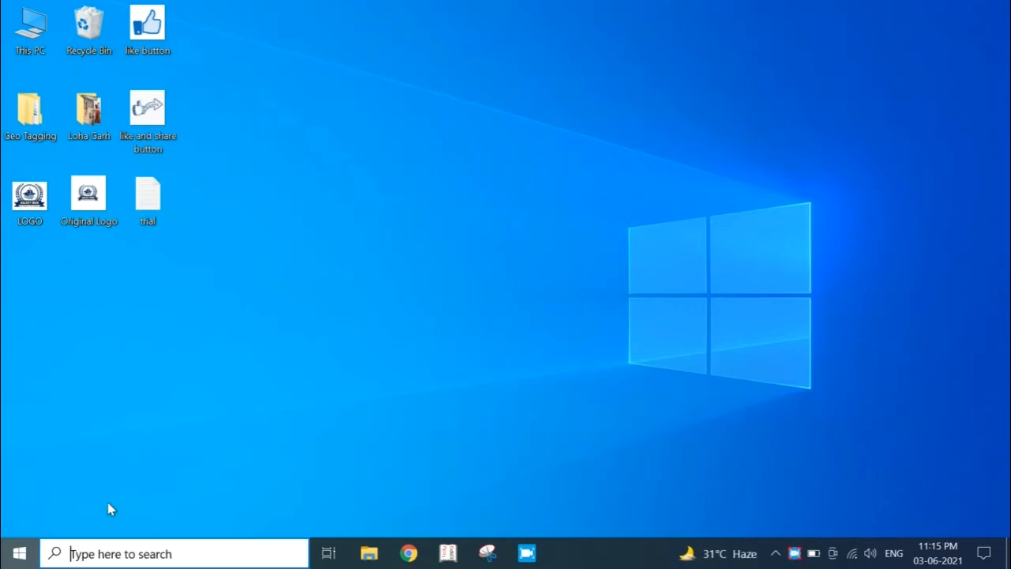
left_click_drag(248, 197, 244, 438)
left_click(177, 369)
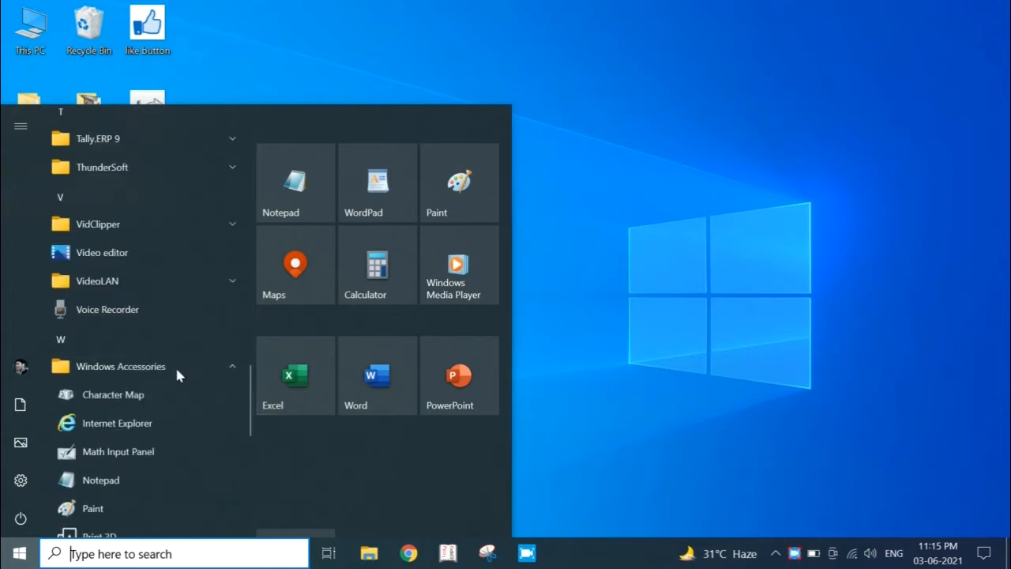
left_click(116, 483)
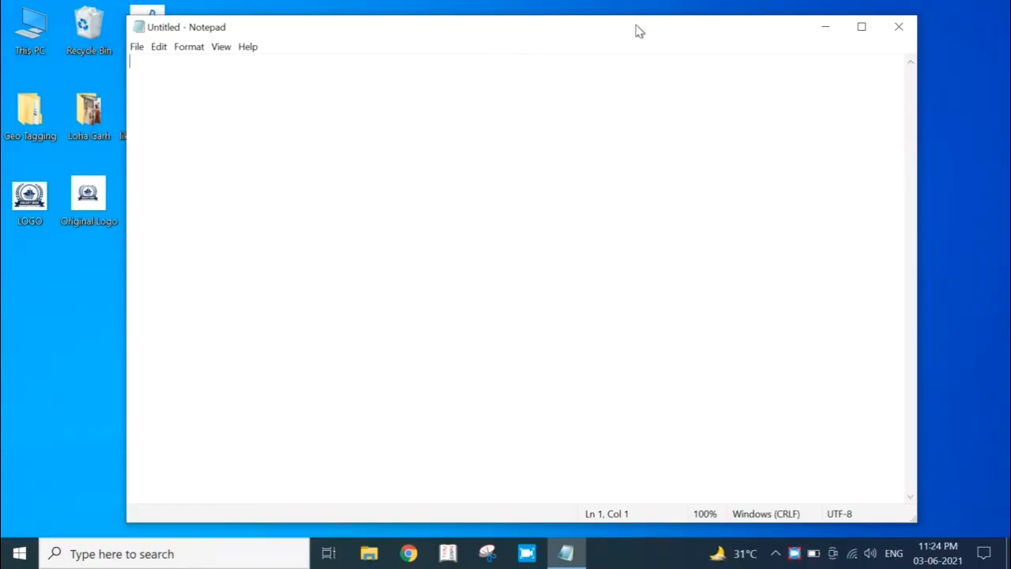
Maximize the empty Notepad window so that it fills the screen.
left_click(862, 32)
left_click(862, 31)
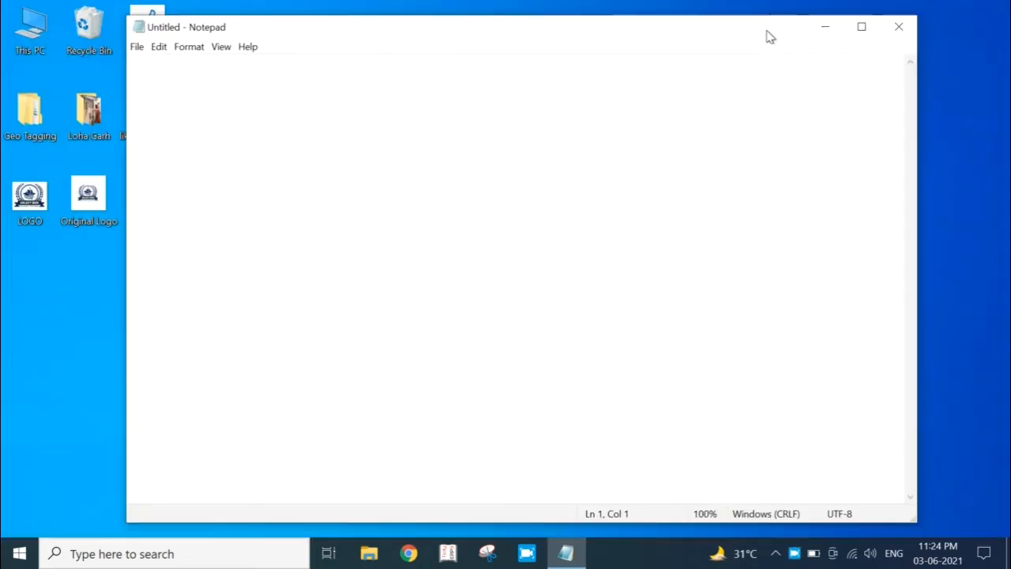
double_click(519, 31)
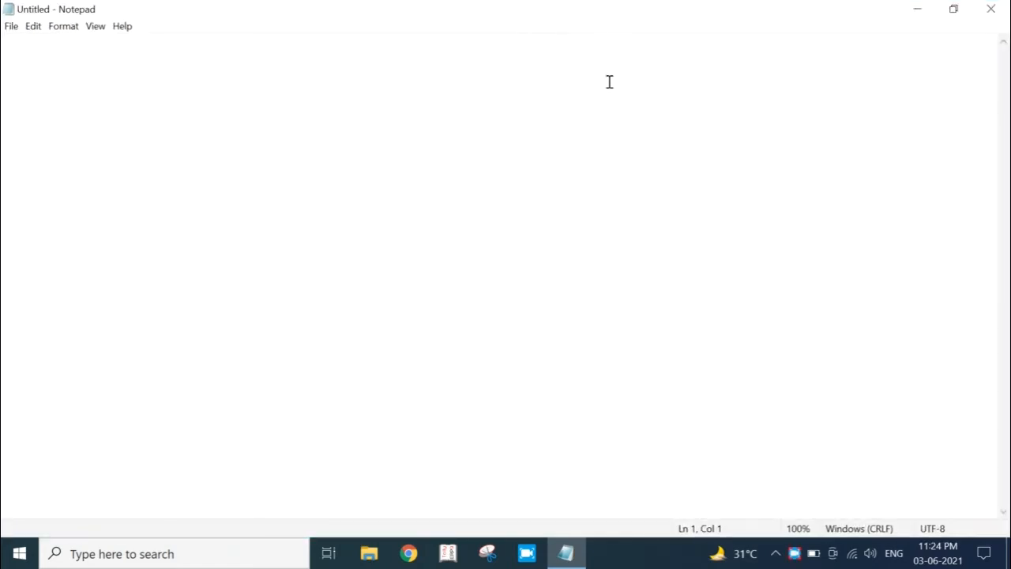
Minimize the Notepad window and bring it back onto the desktop.
left_click(917, 13)
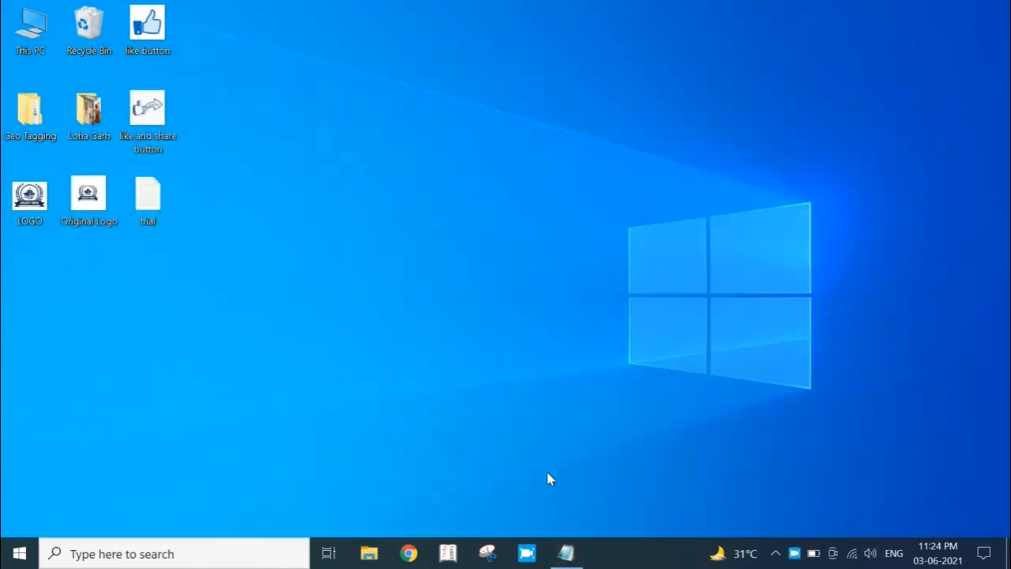
mouse_move(571, 562)
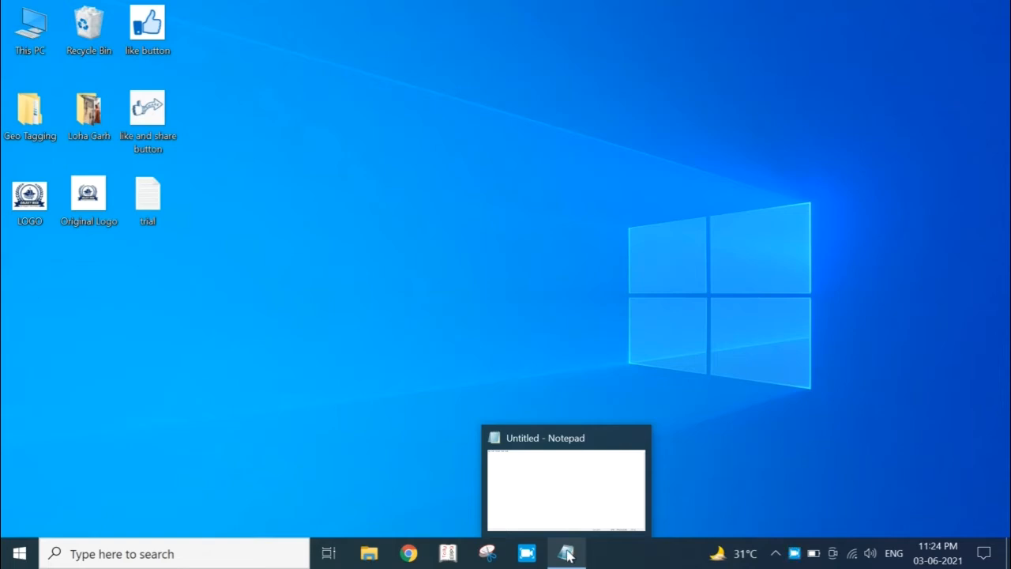
left_click(567, 556)
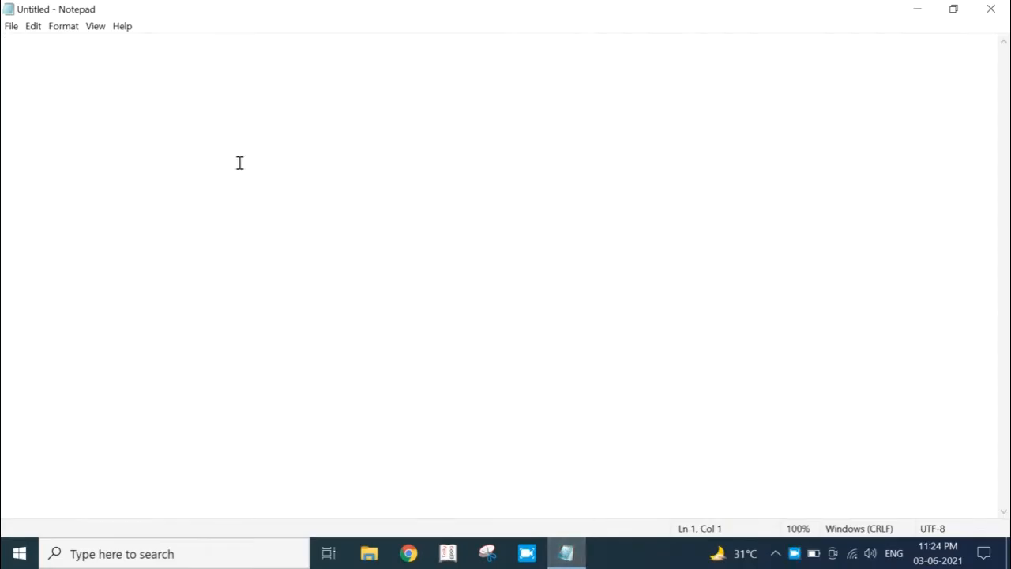
Restore the Notepad window to its smaller size and maximize it again.
double_click(525, 16)
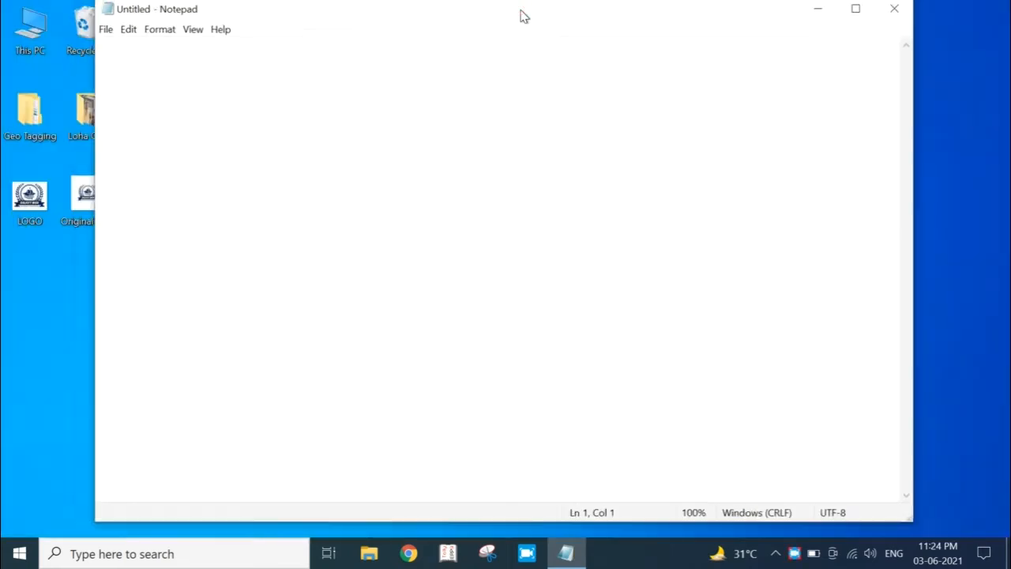
mouse_move(505, 36)
left_mouse_down()
mouse_move(512, 31)
mouse_move(492, 39)
mouse_move(502, 38)
left_mouse_up()
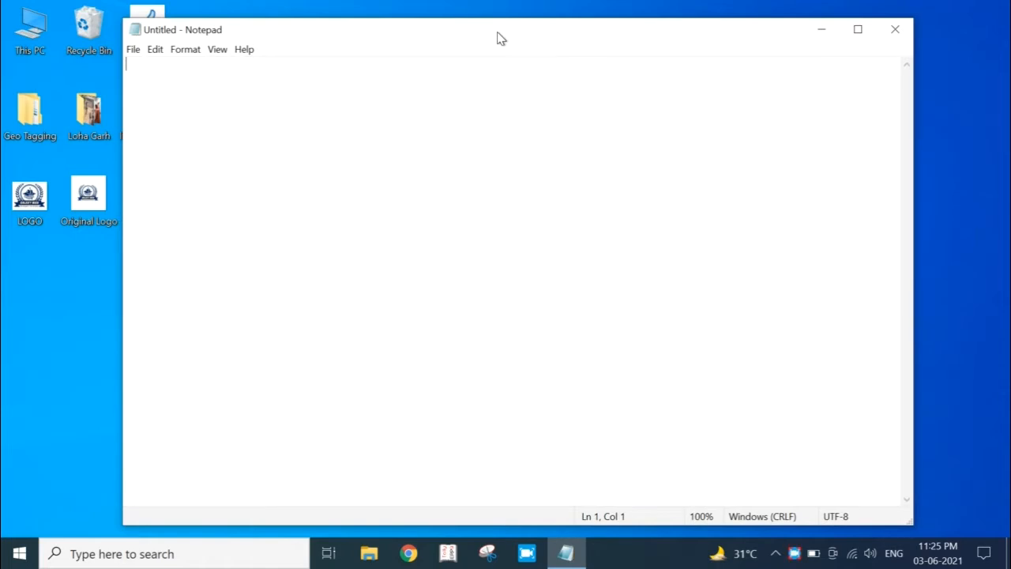
left_click_drag(499, 35, 497, 1)
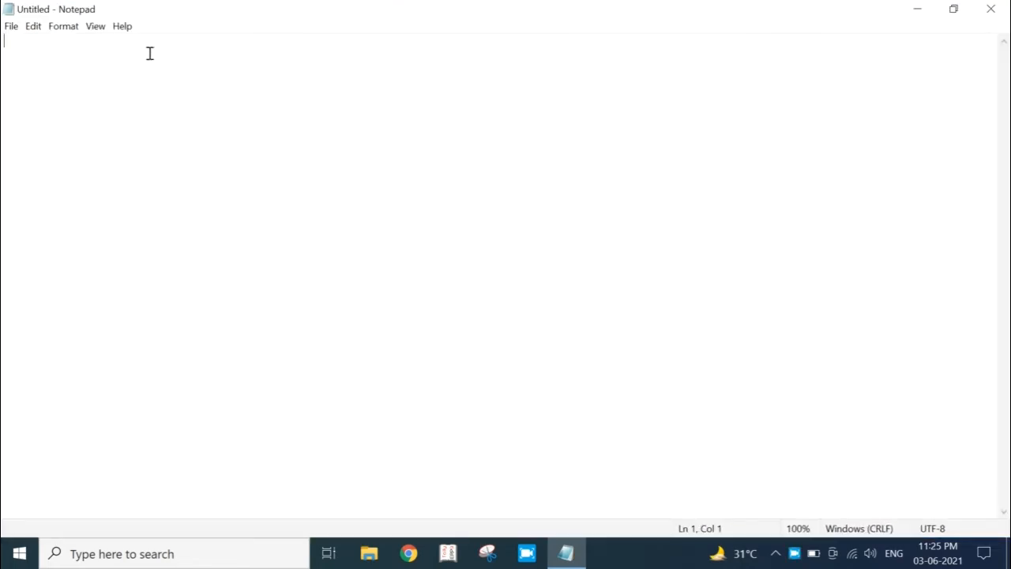
Paste the copied essay about cows into the blank document.
left_click(11, 29)
key("ctrl+v")
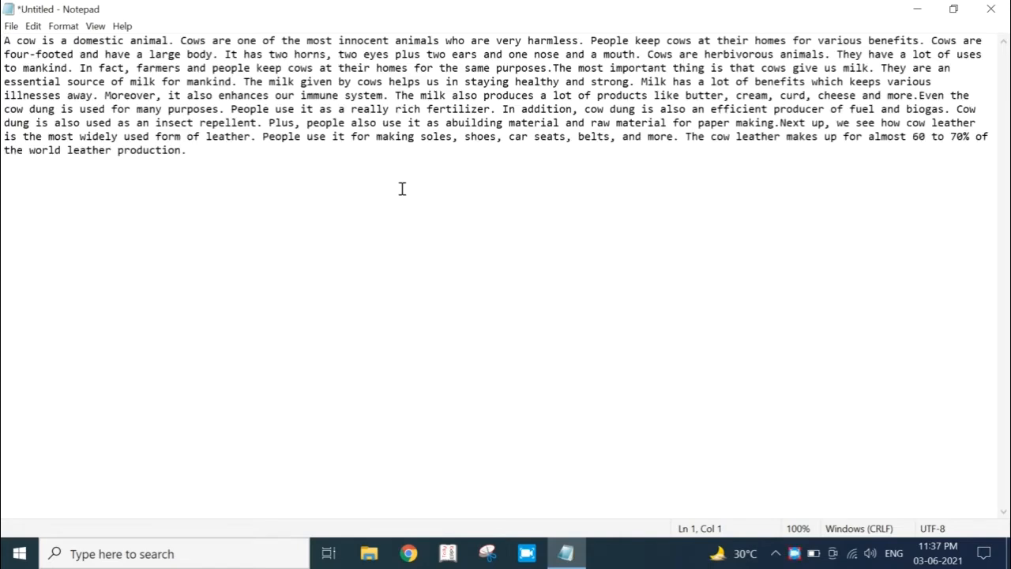
left_click(11, 28)
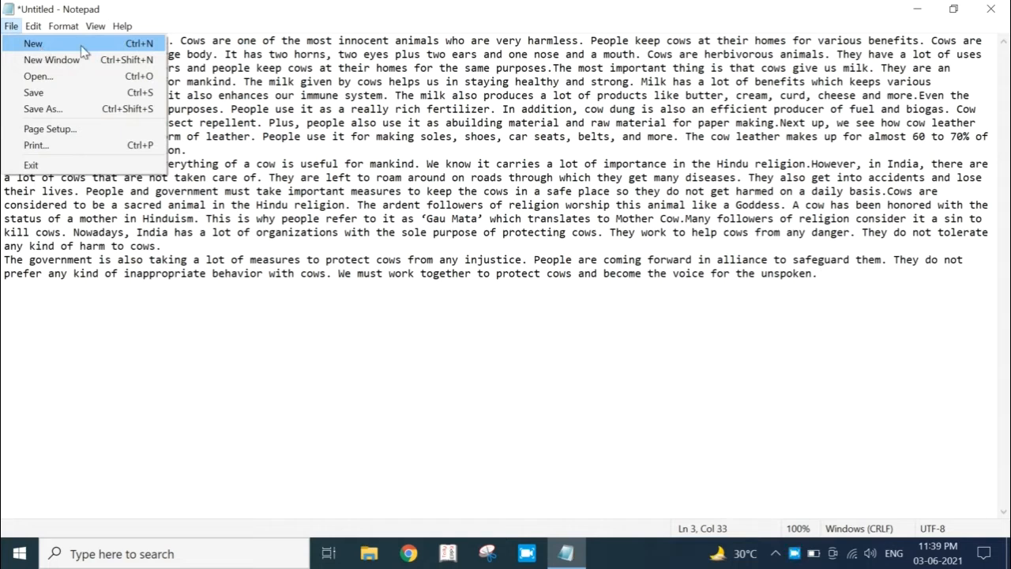
left_click(432, 416)
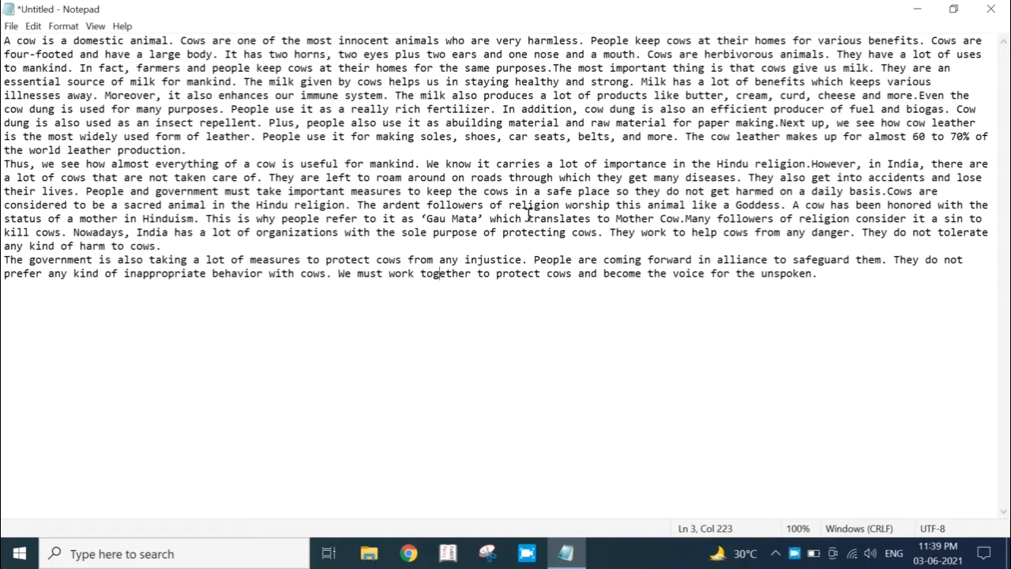
Start a new document, saving the current essay in the Documents folder as Galaxy Web.
left_click(11, 25)
left_click(33, 43)
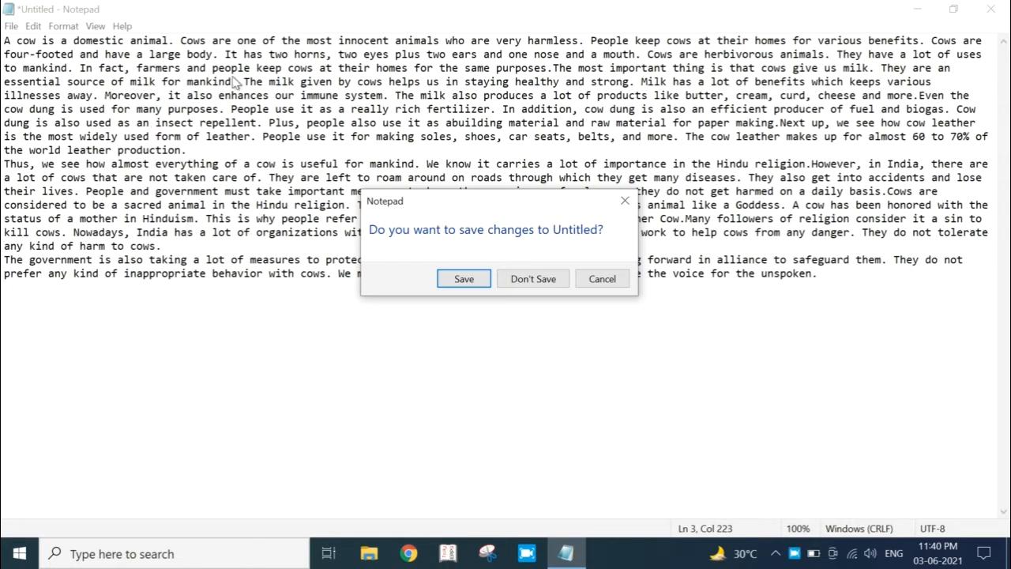
left_click(464, 280)
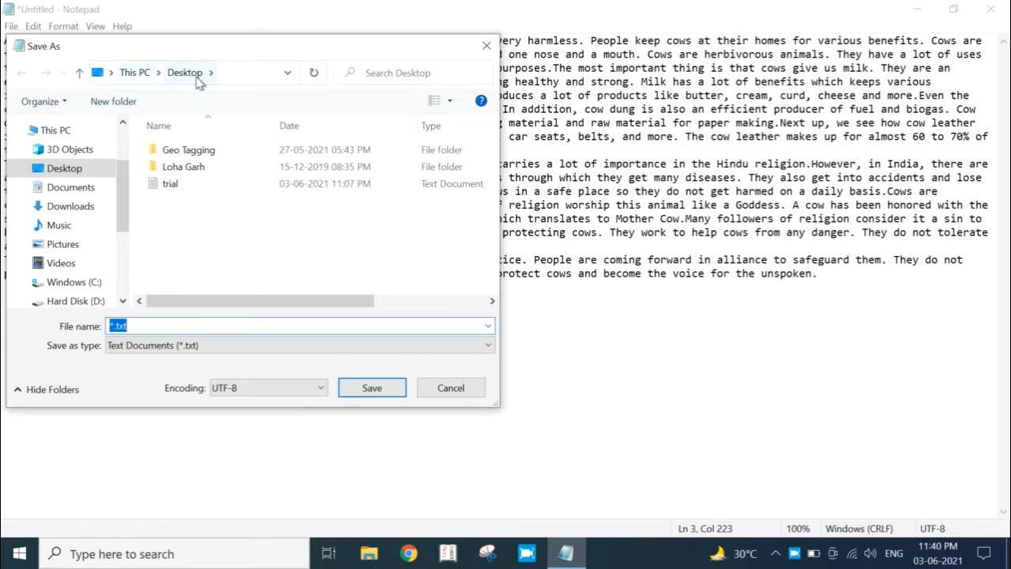
left_click(71, 189)
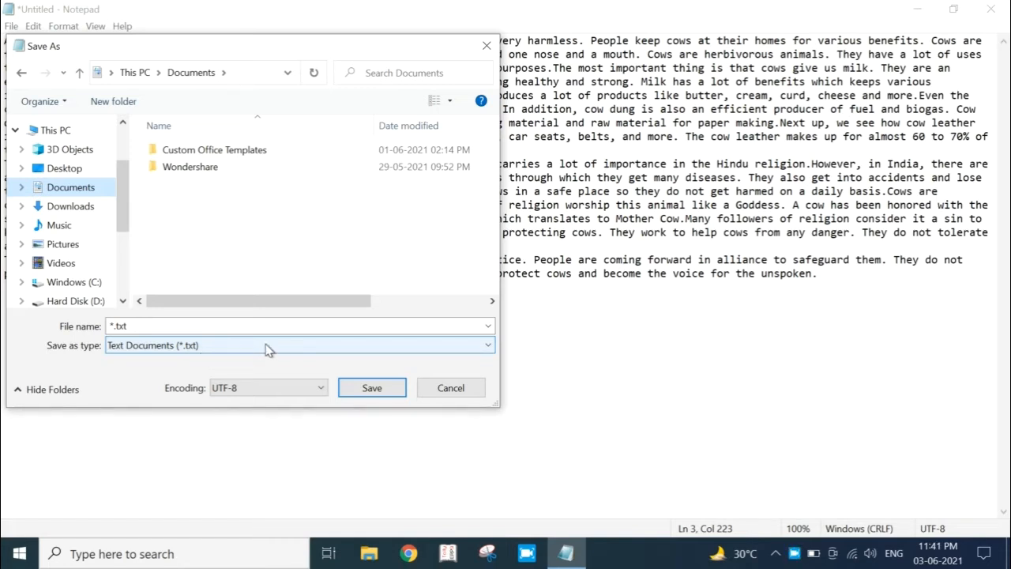
double_click(132, 324)
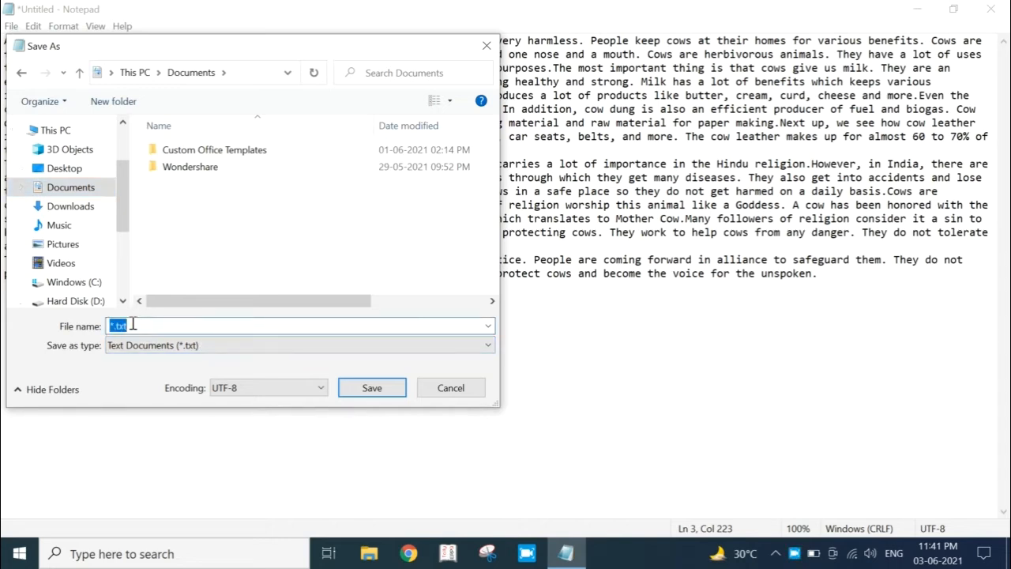
type("Galaxy web")
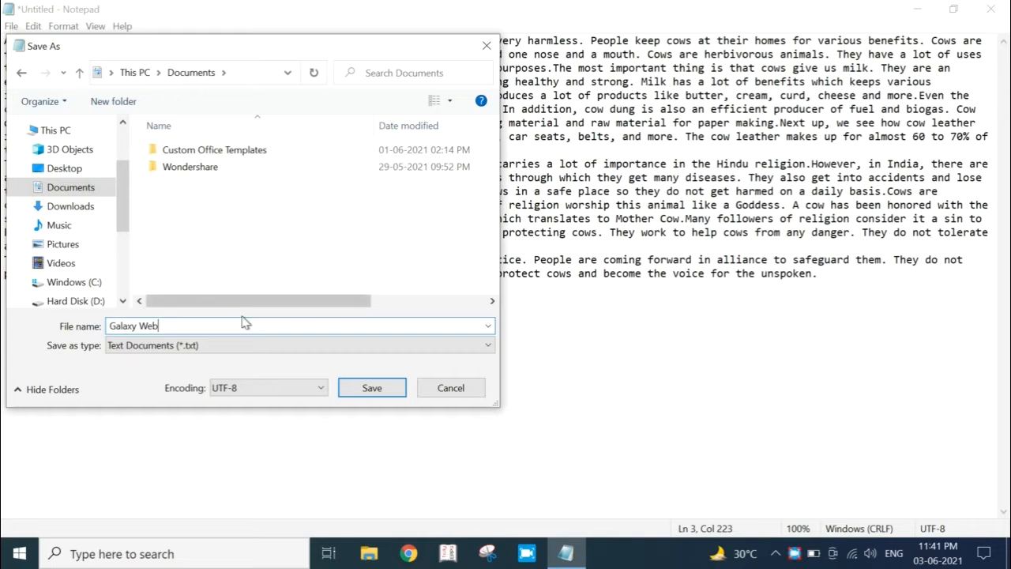
left_click(382, 390)
key("ctrl+n")
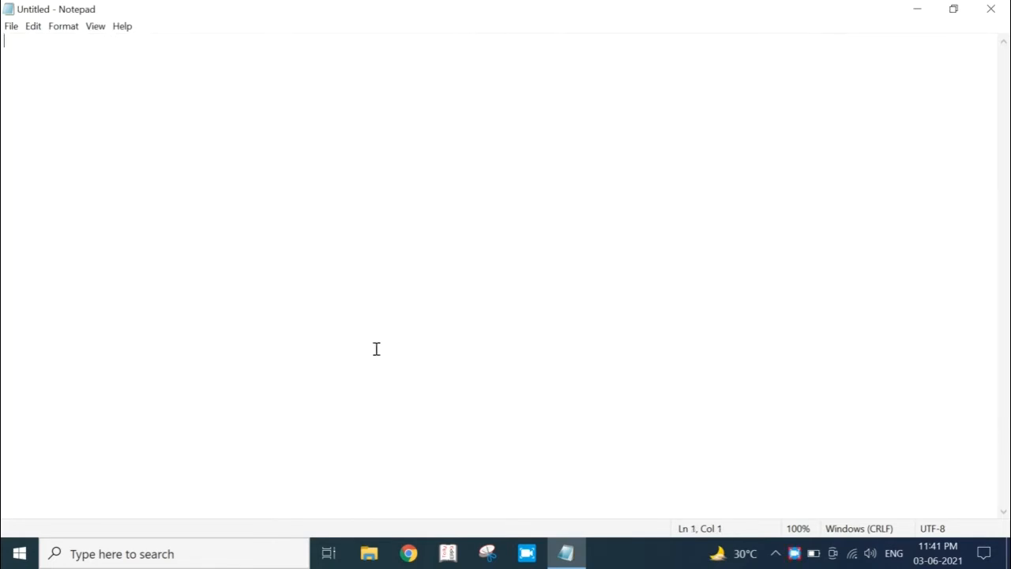
Close the blank Notepad window and open the Galaxy Web file from the Documents folder in File Explorer.
left_click(989, 11)
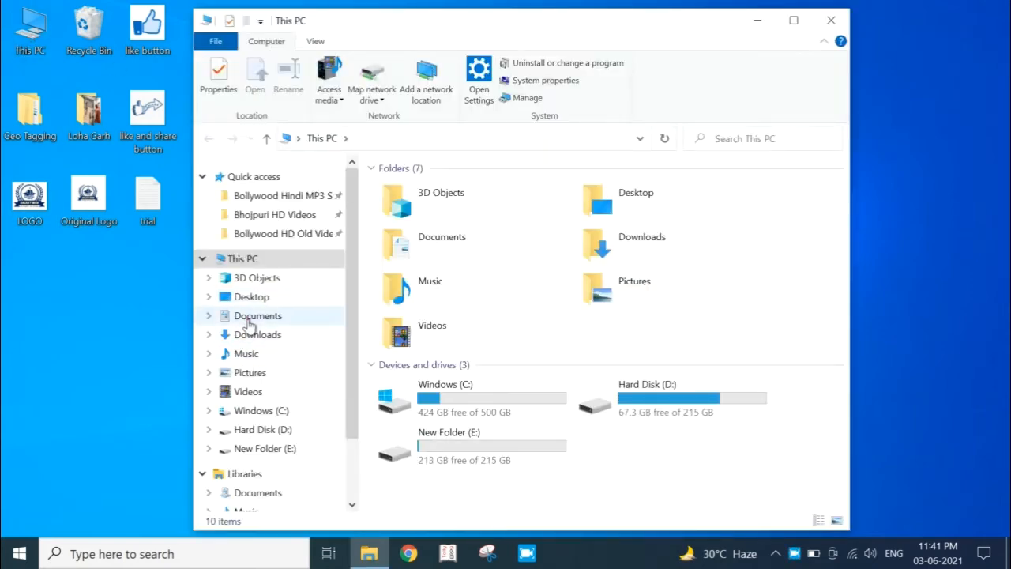
left_click(248, 320)
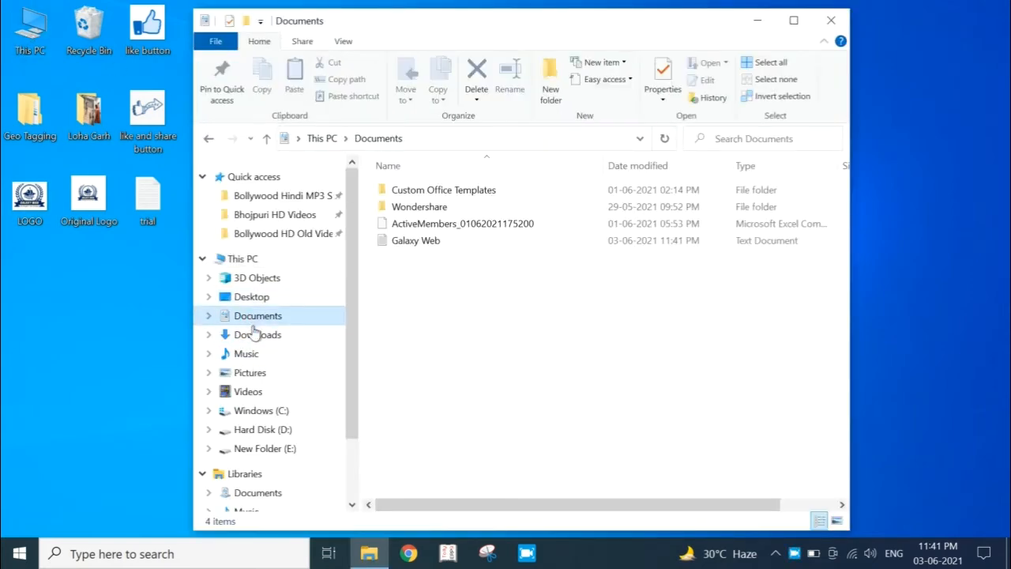
left_click(434, 241)
double_click(433, 241)
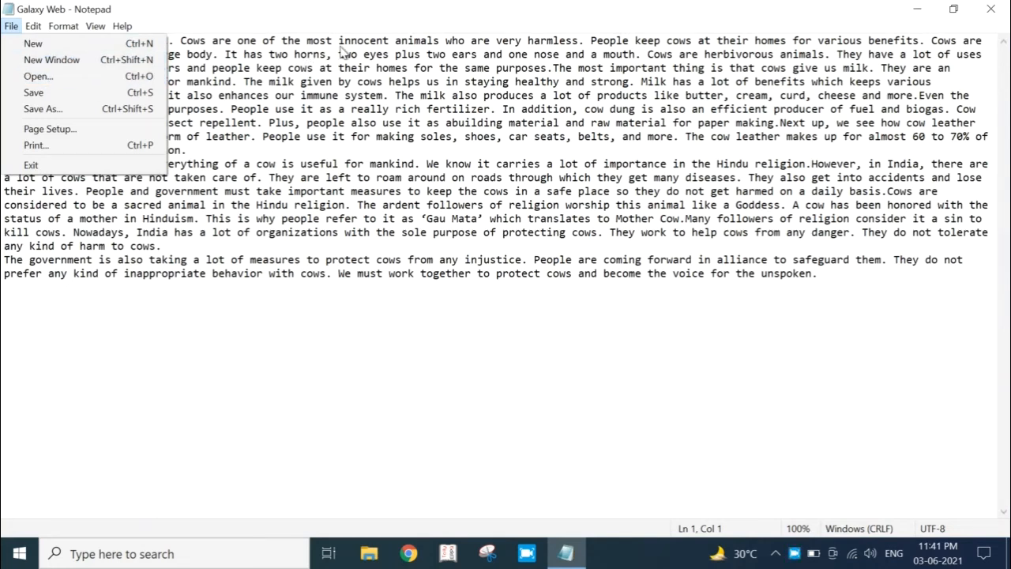
left_click(397, 53)
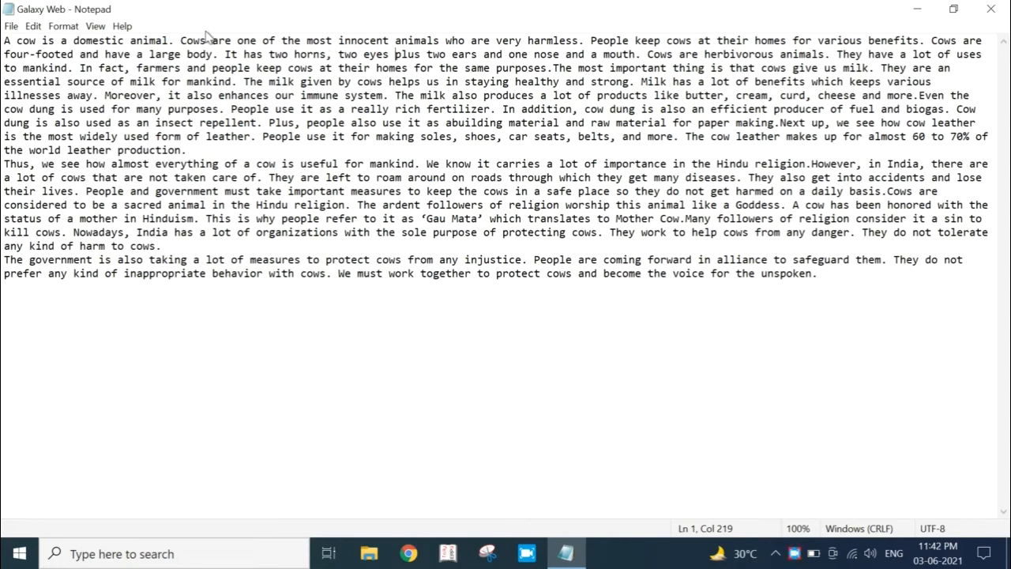
Open an additional empty Notepad window and arrange it beside the Galaxy Web window.
left_click(11, 26)
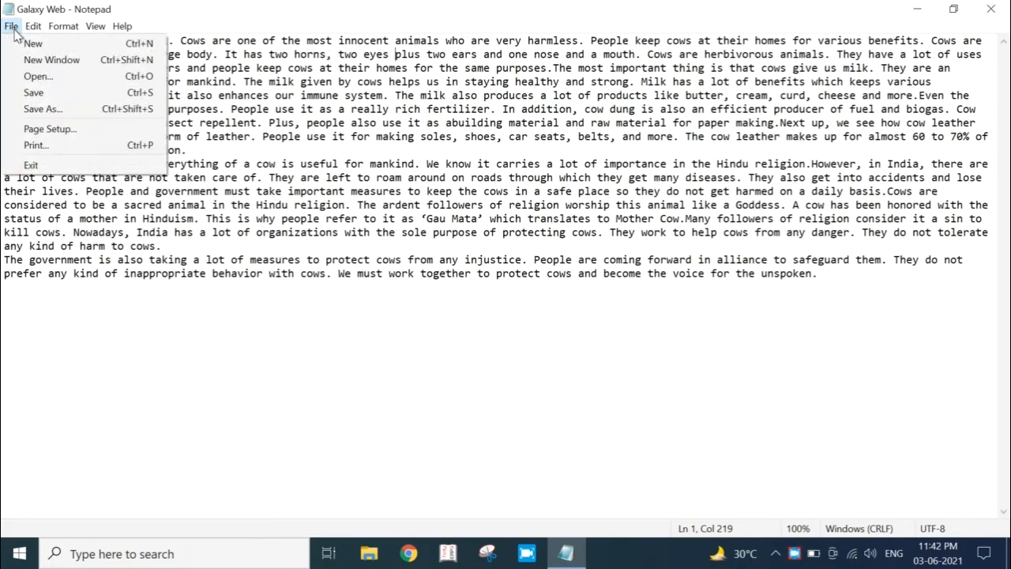
left_click(32, 61)
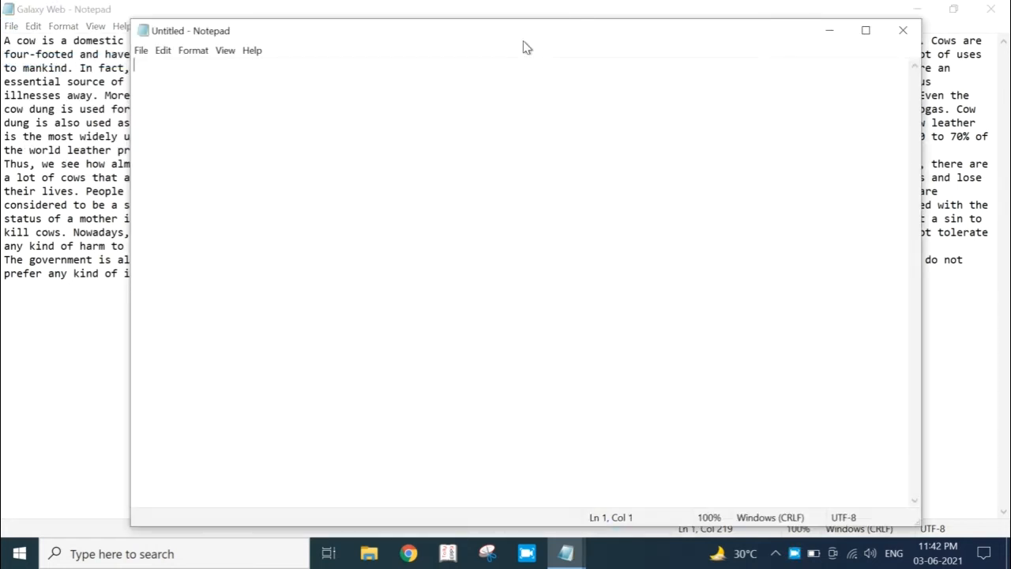
left_click_drag(496, 29, 665, 60)
double_click(662, 11)
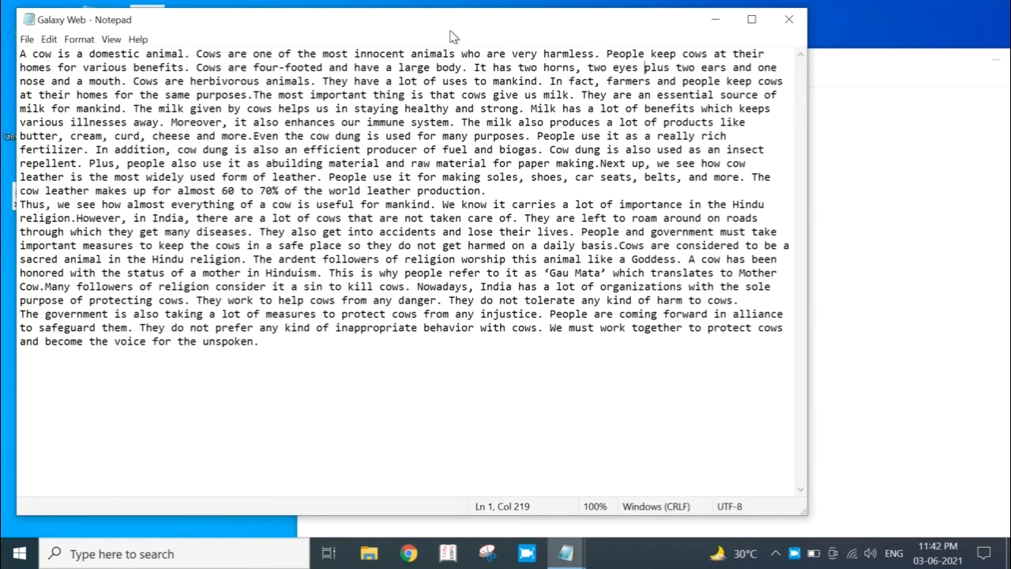
left_click_drag(449, 31, 376, 50)
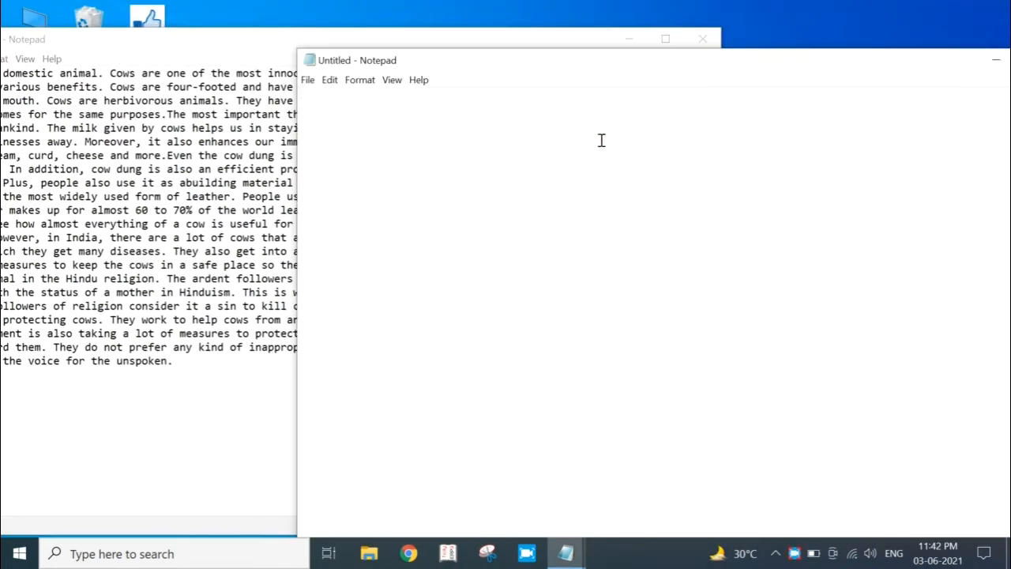
type("r")
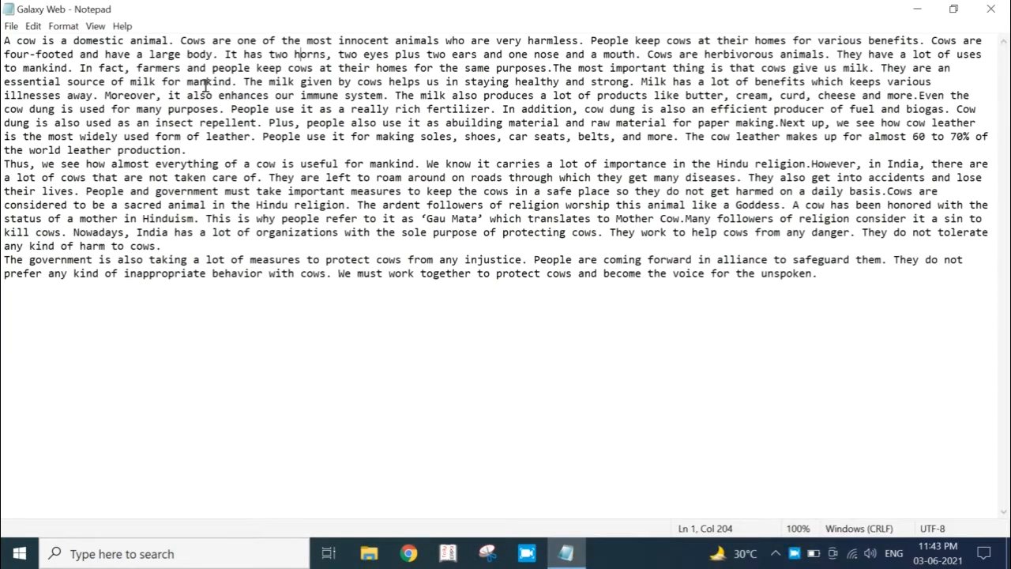
View the text files in the Documents folder through the Open dialog, and cancel without opening one.
left_click(11, 26)
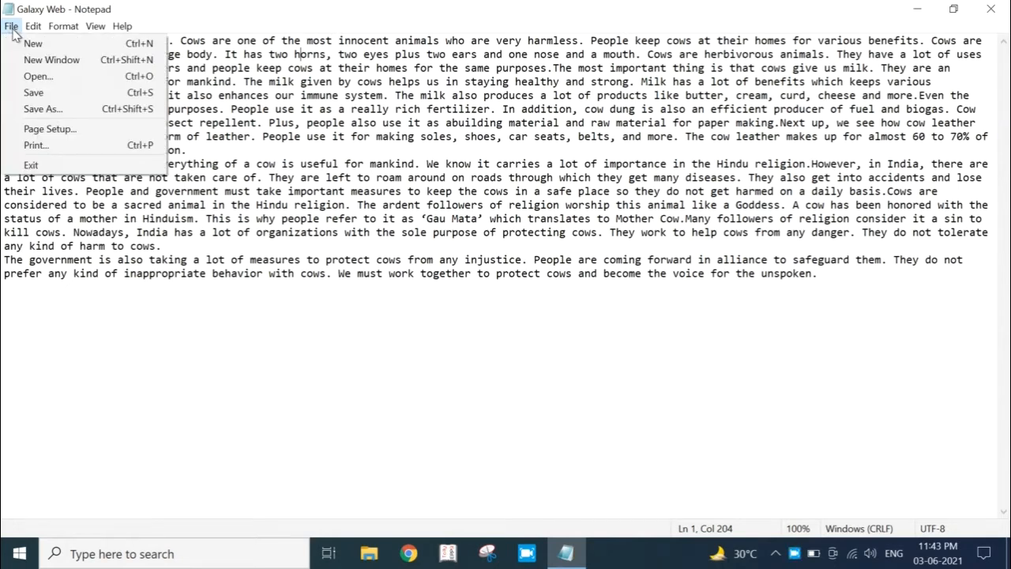
left_click(51, 77)
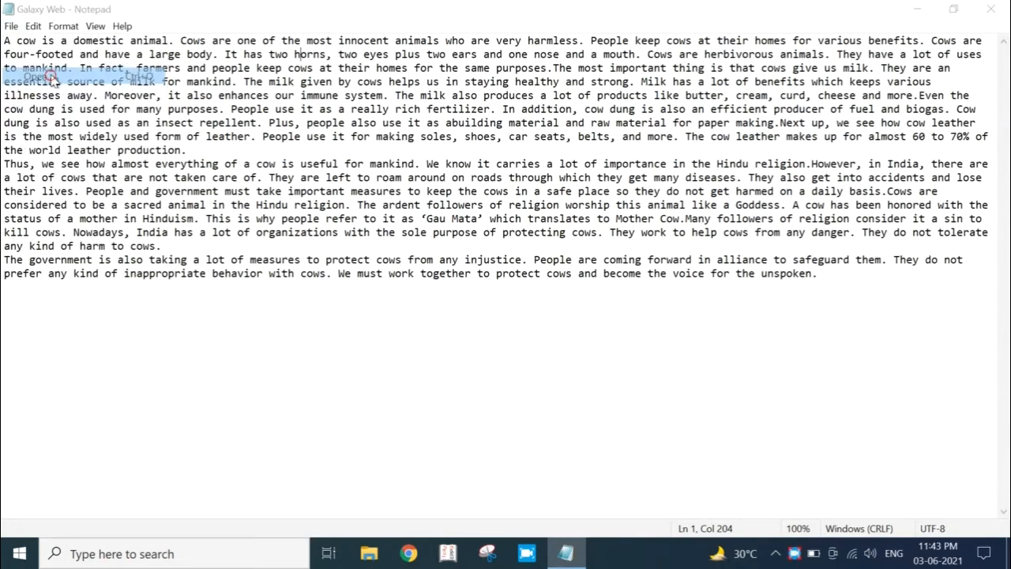
left_click_drag(207, 52, 456, 62)
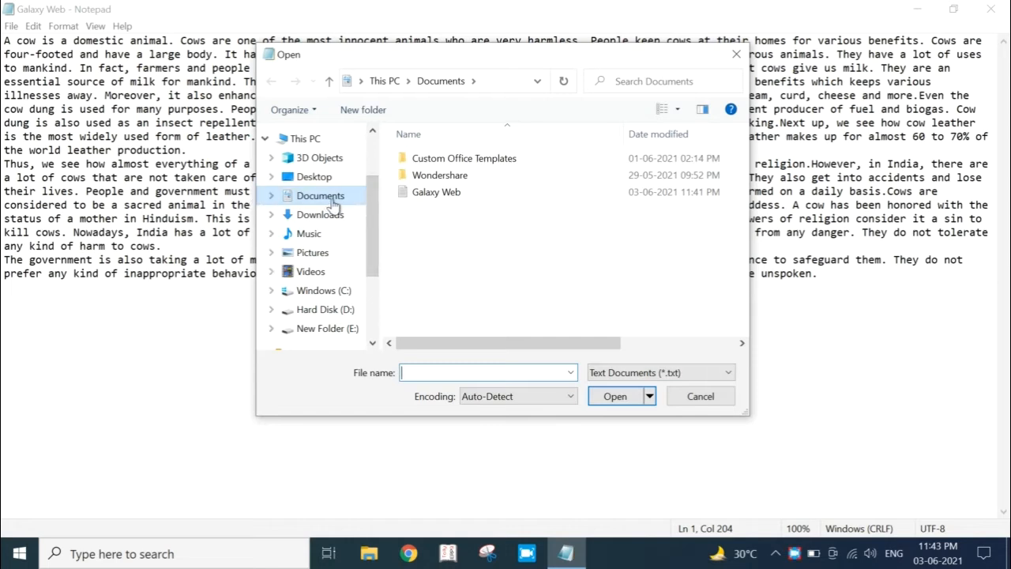
left_click(700, 396)
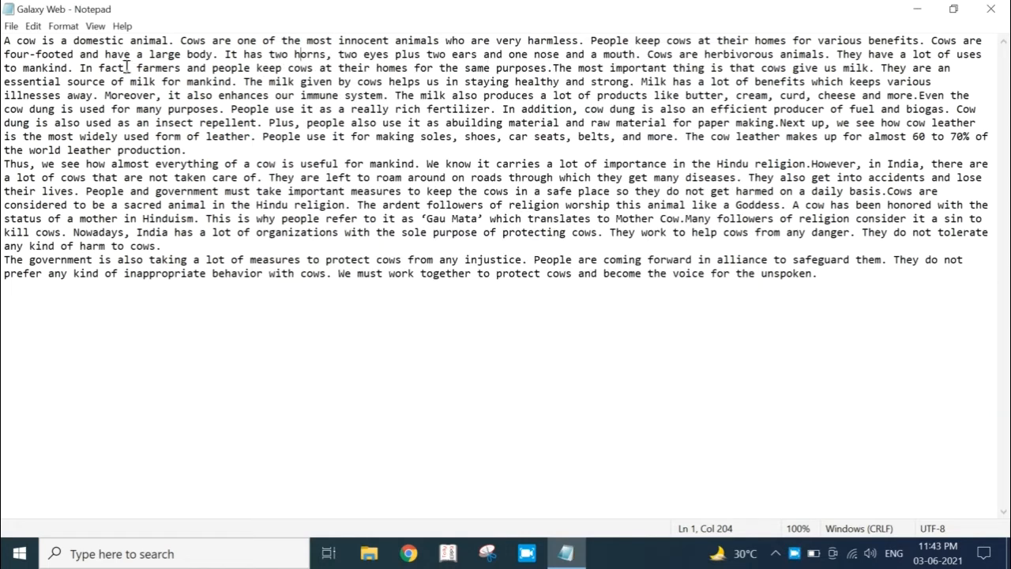
left_click(379, 94)
left_click(350, 103)
left_click(11, 26)
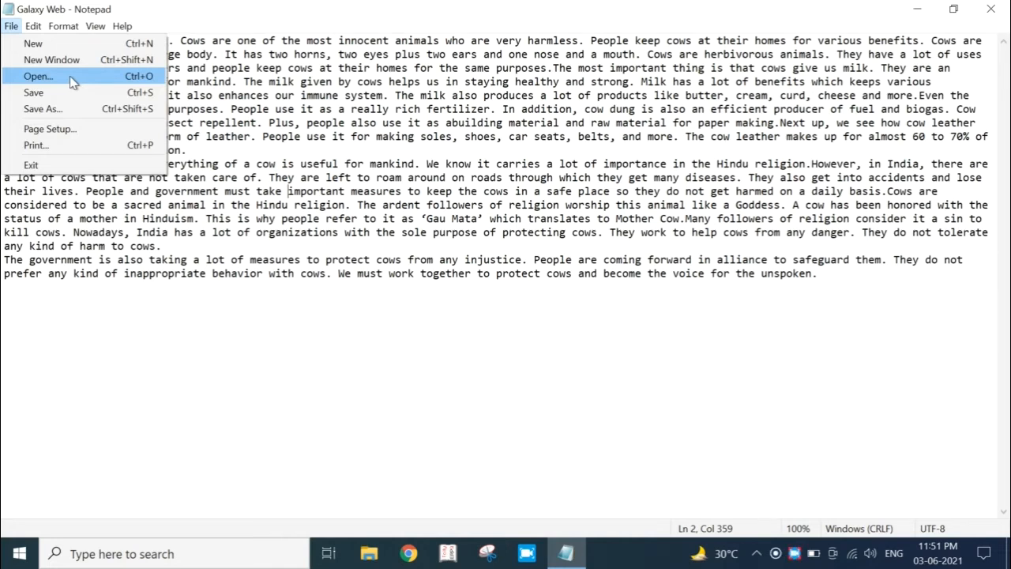
left_click(295, 195)
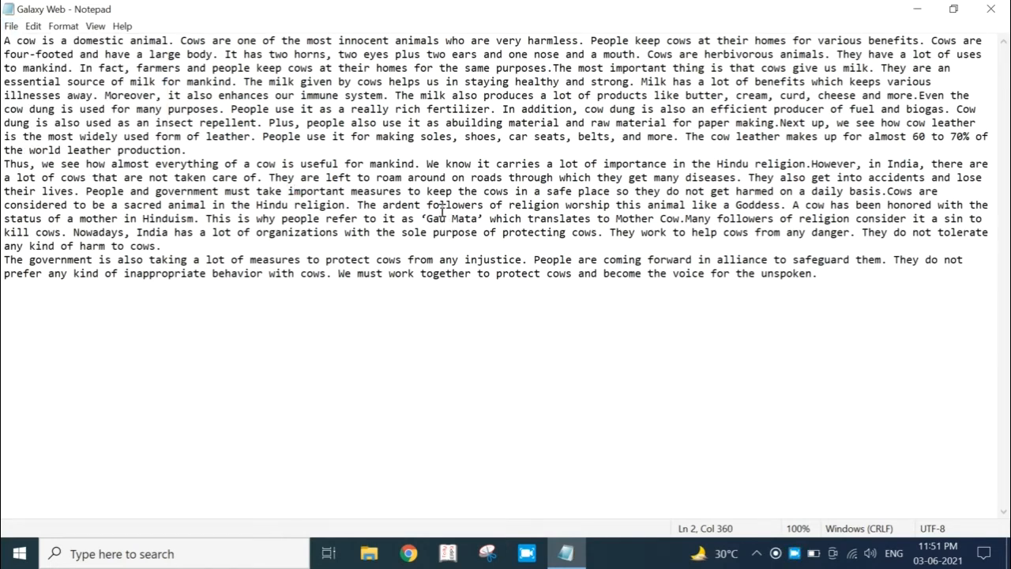
Close the Galaxy Web window and launch notepad from the Run dialog as a maximized blank window.
left_click(987, 14)
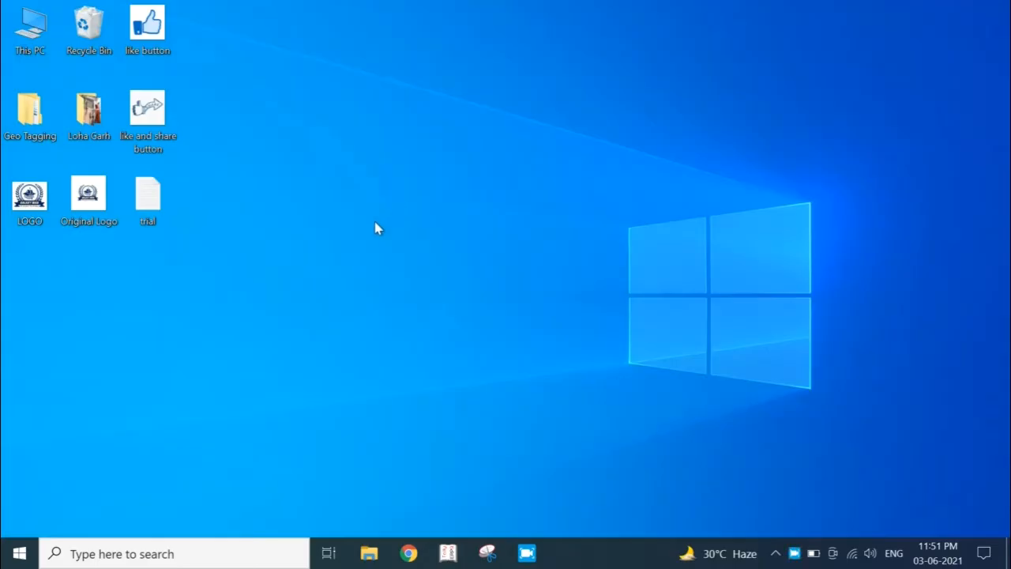
key("super+r")
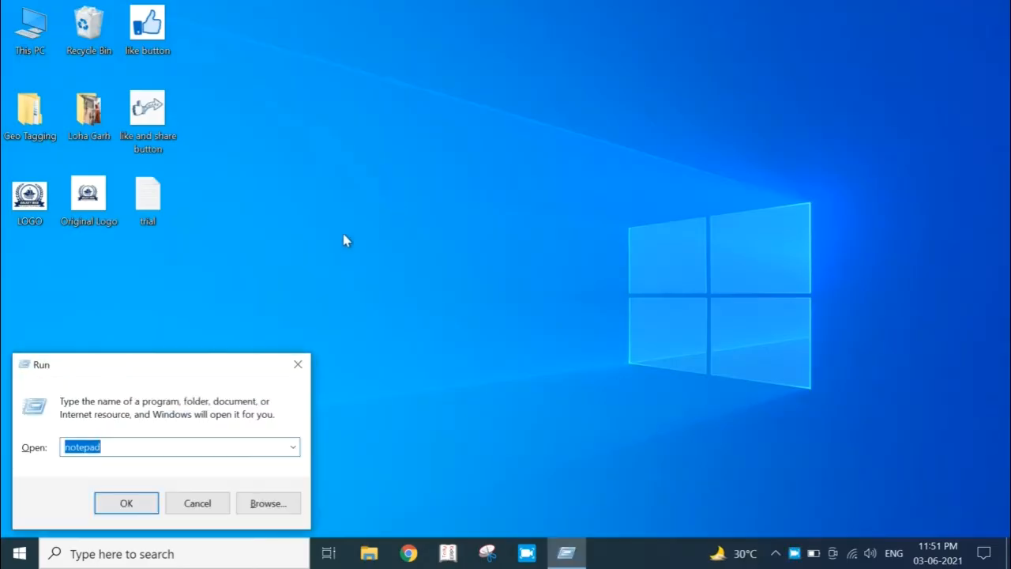
left_click(128, 504)
double_click(483, 22)
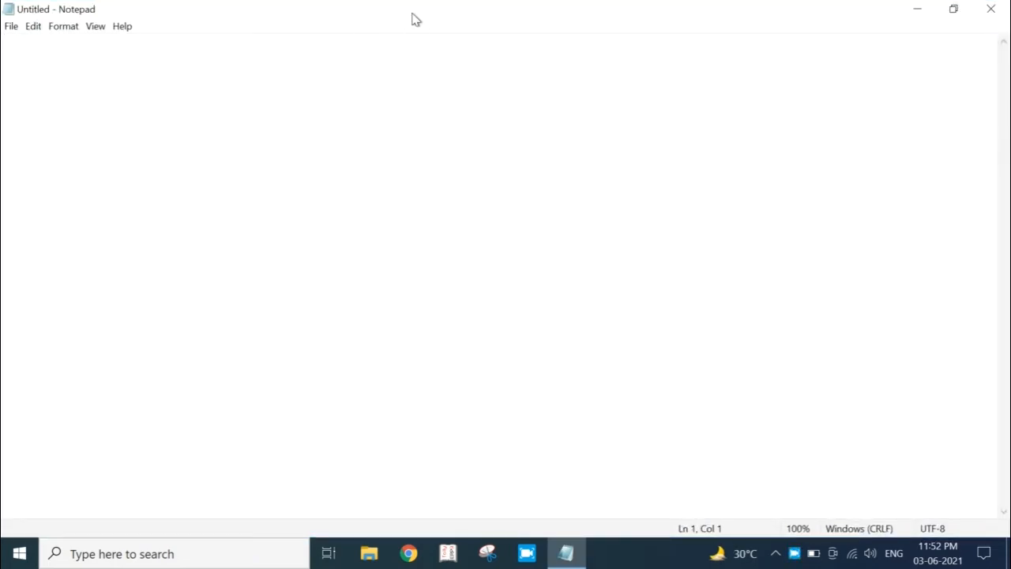
Check the Documents folder in File Explorer for the saved Galaxy Web file, and return to the blank Notepad window.
left_click(918, 11)
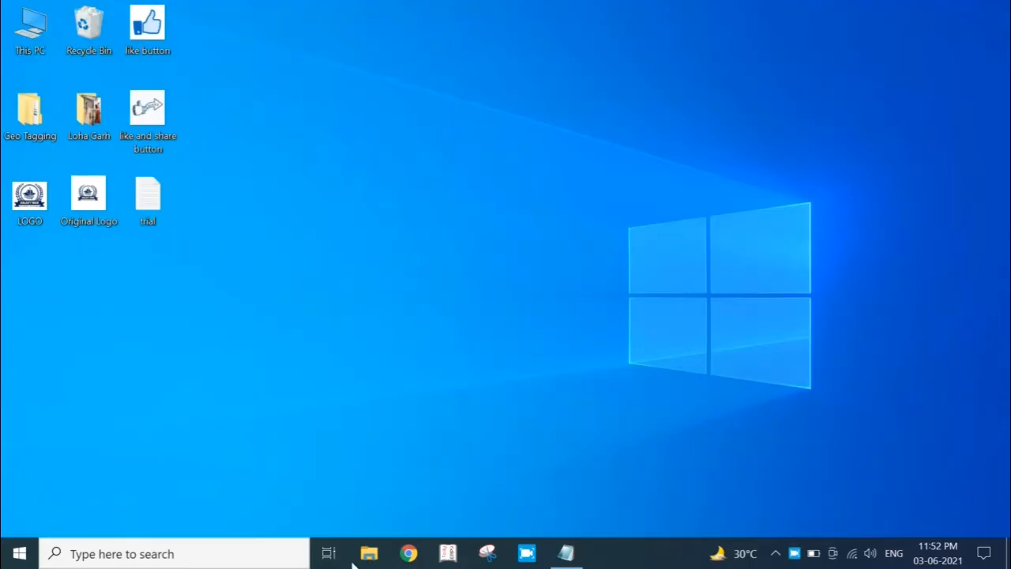
double_click(22, 27)
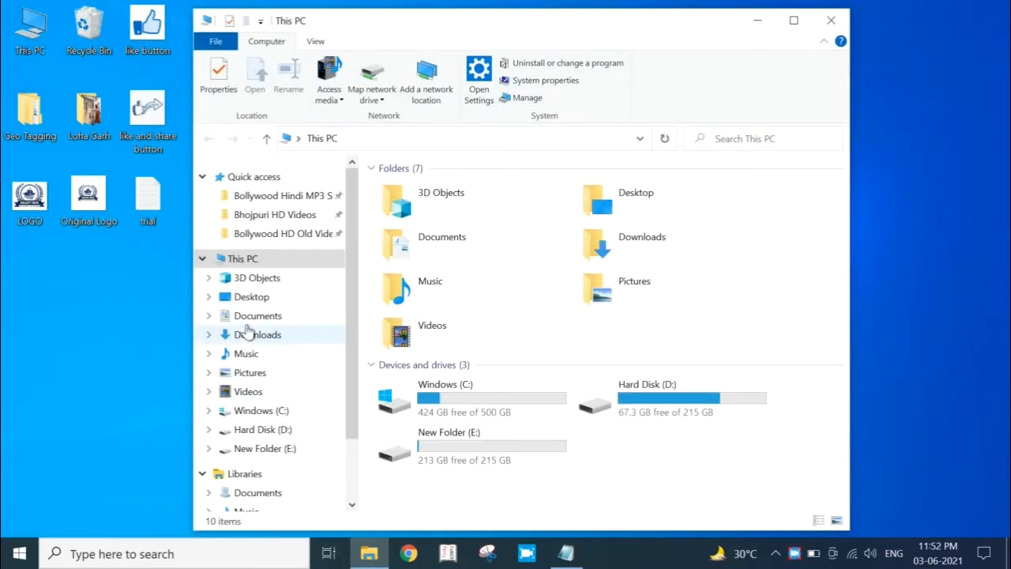
left_click(258, 334)
left_click(261, 316)
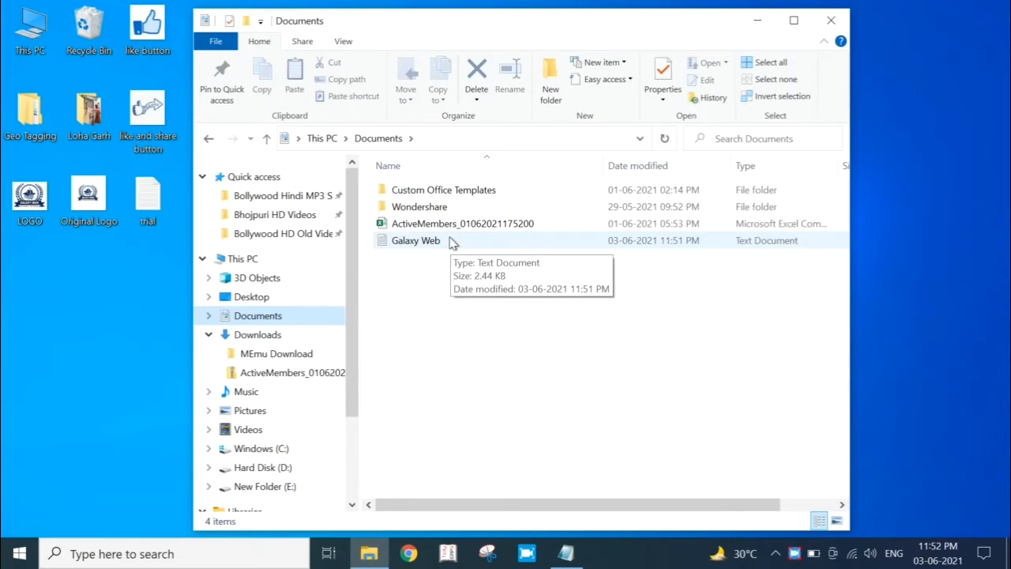
left_click(831, 22)
left_click(566, 552)
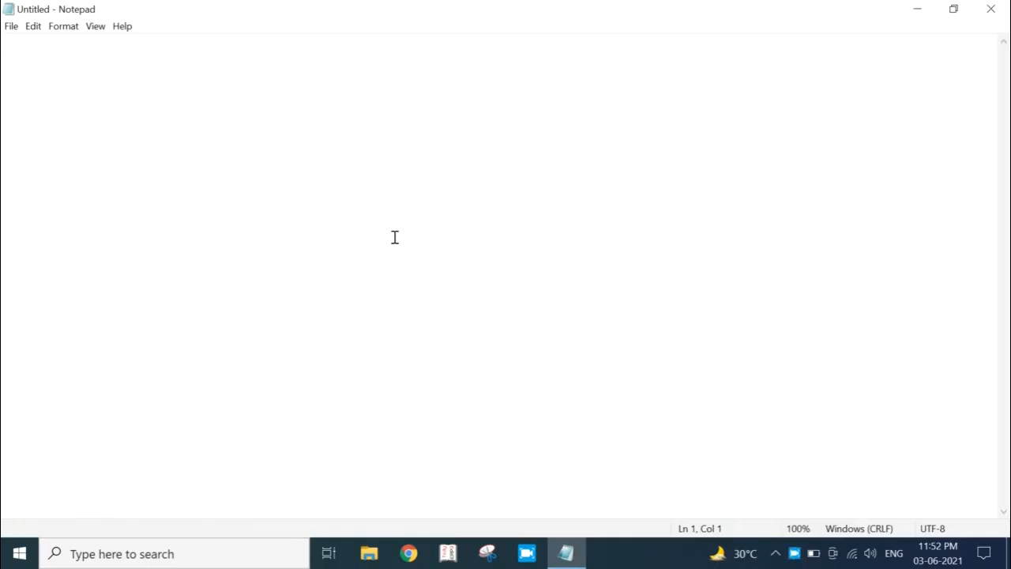
Open the Galaxy Web text file from the Documents folder in the blank Notepad window.
key("ctrl+o")
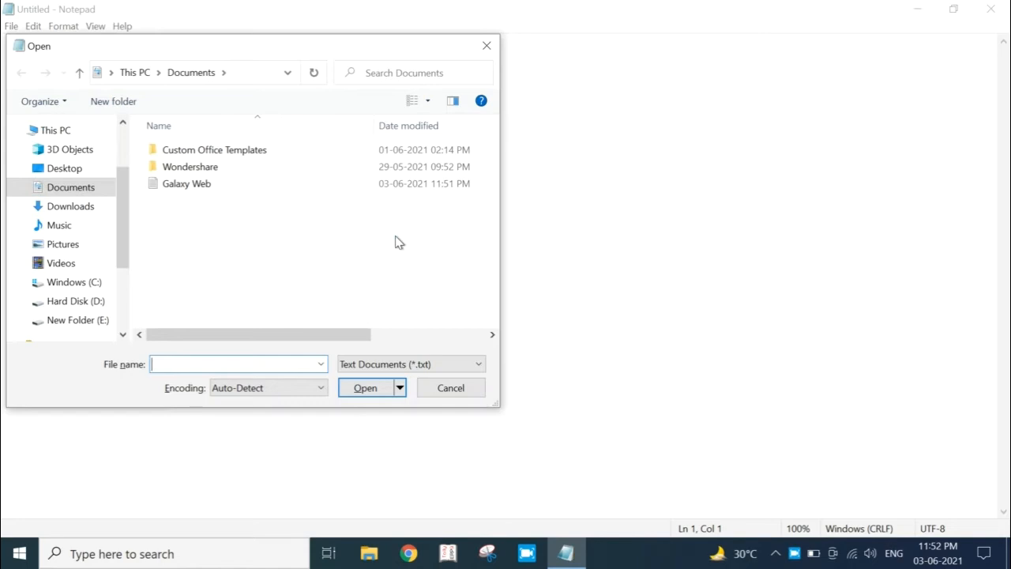
left_click(195, 186)
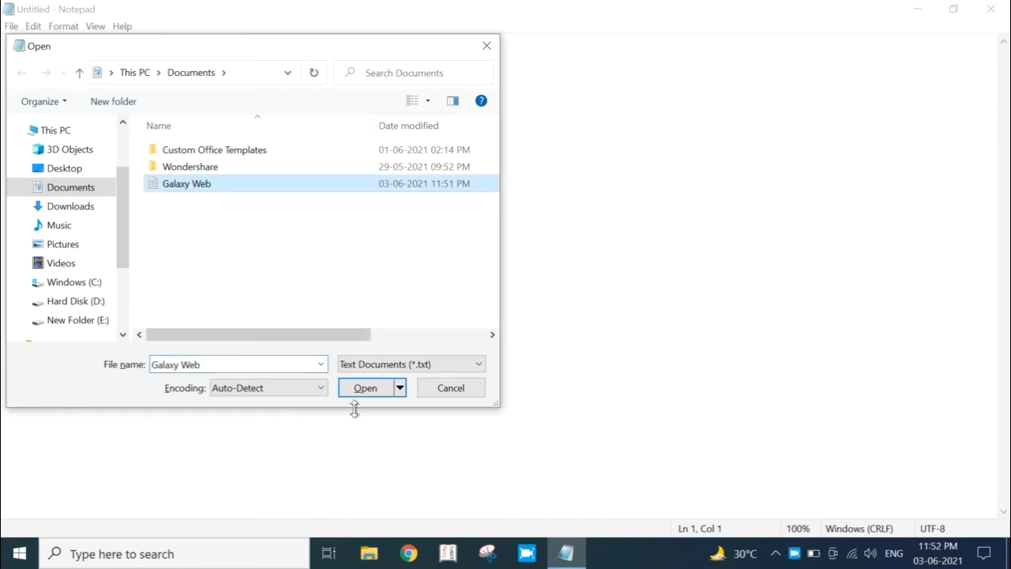
left_click(371, 389)
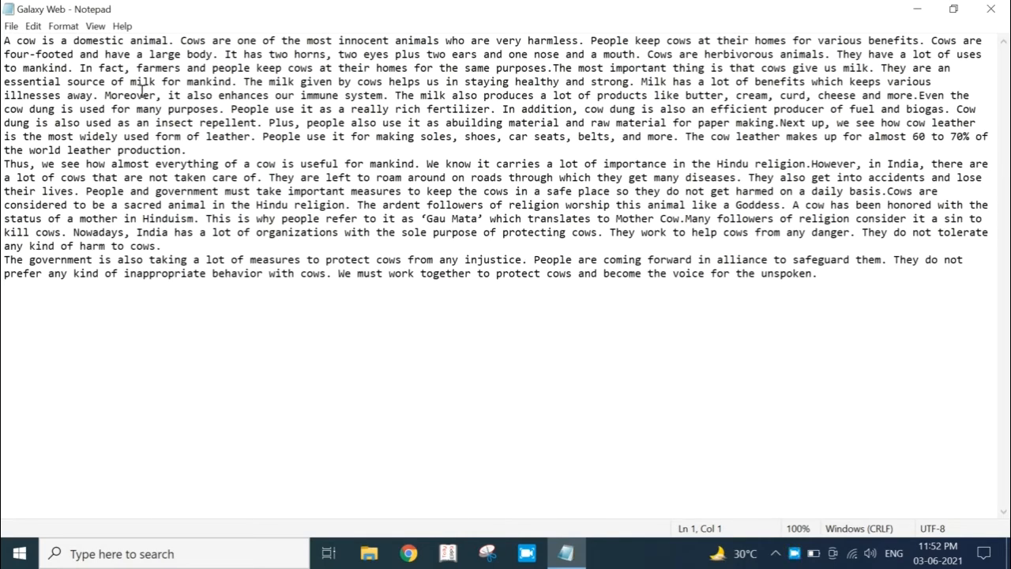
left_click(12, 26)
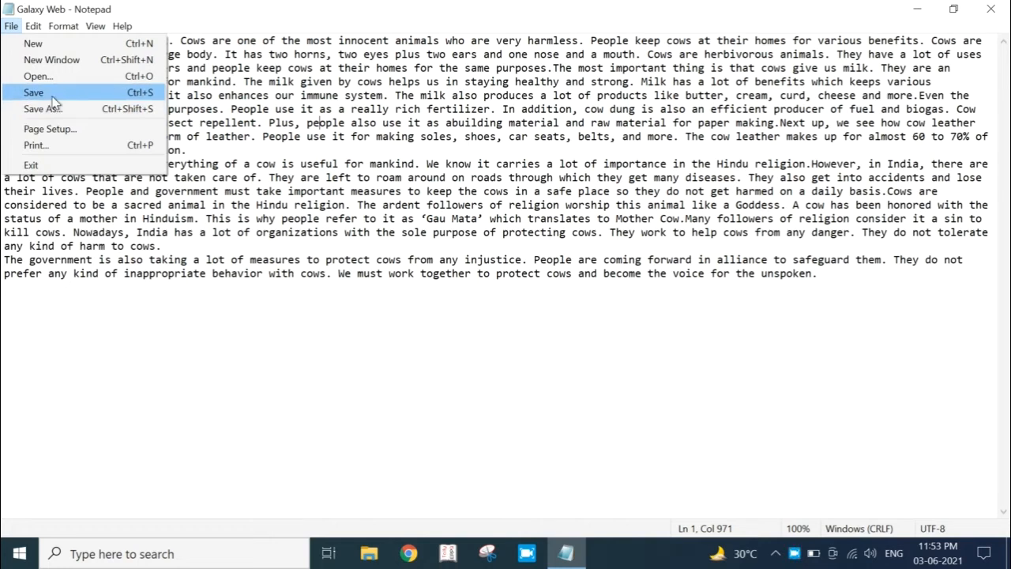
left_click(346, 97)
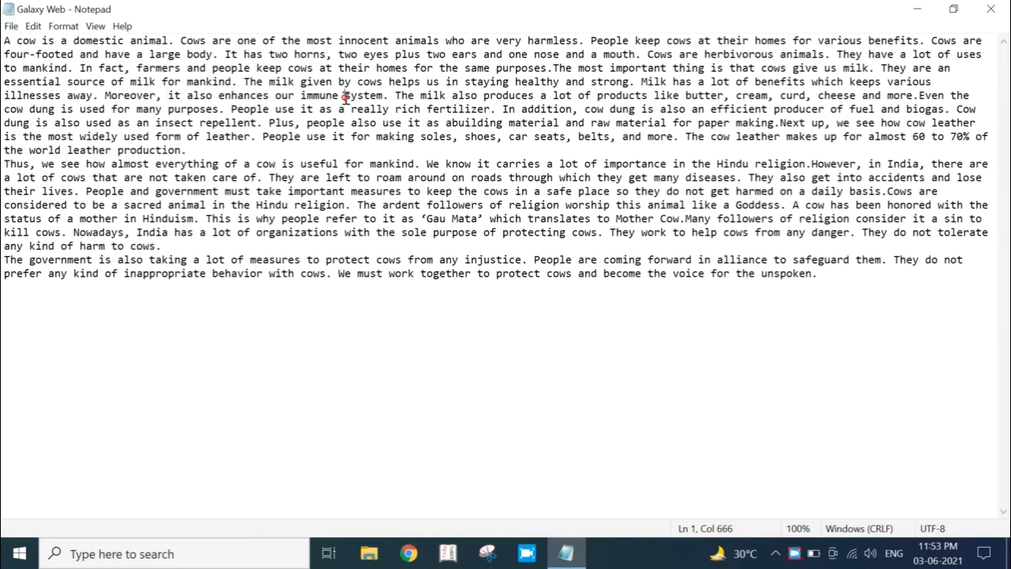
left_click(11, 26)
left_click(298, 109)
left_click(734, 109)
Save a copy of the essay in the Downloads folder, adding the person's name after Galaxy Web in the file name.
left_click(11, 27)
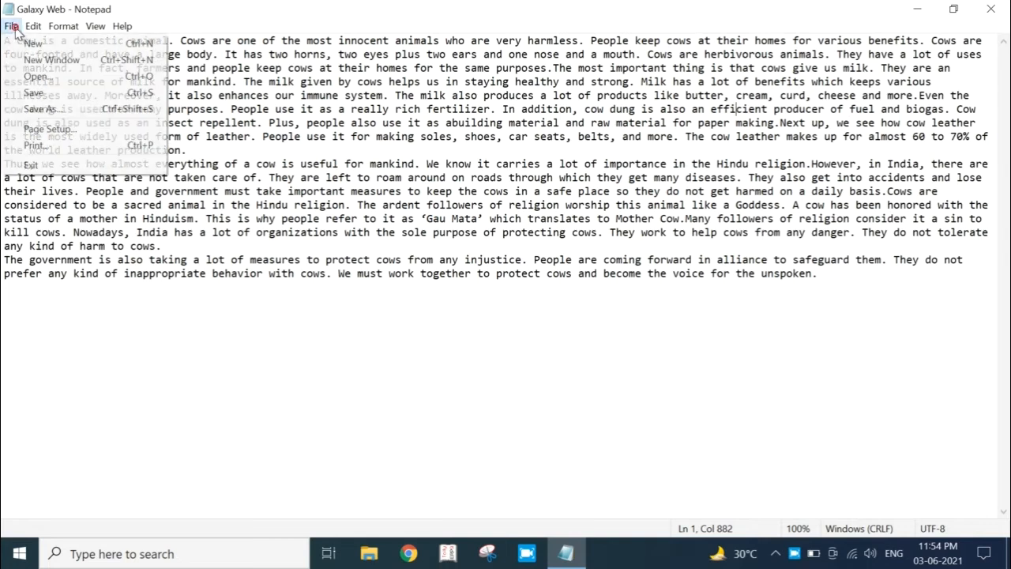
left_click(44, 109)
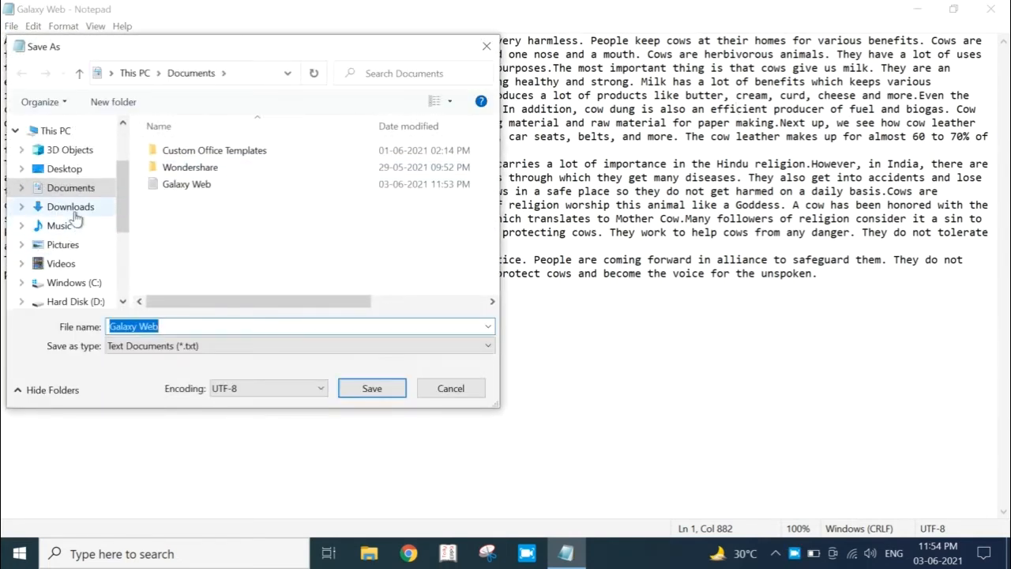
left_click(73, 210)
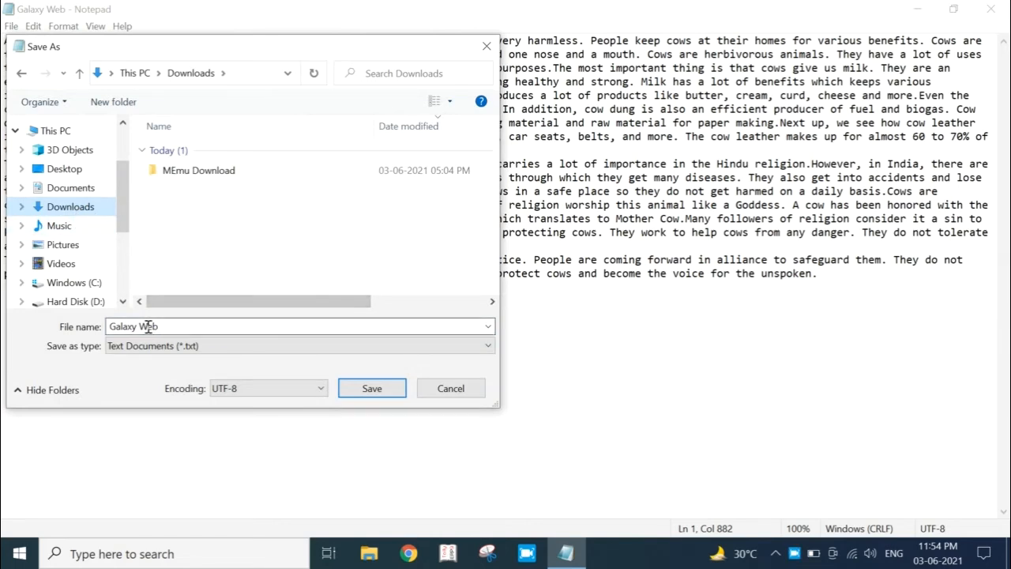
left_click_drag(114, 326, 148, 326)
left_click(174, 326)
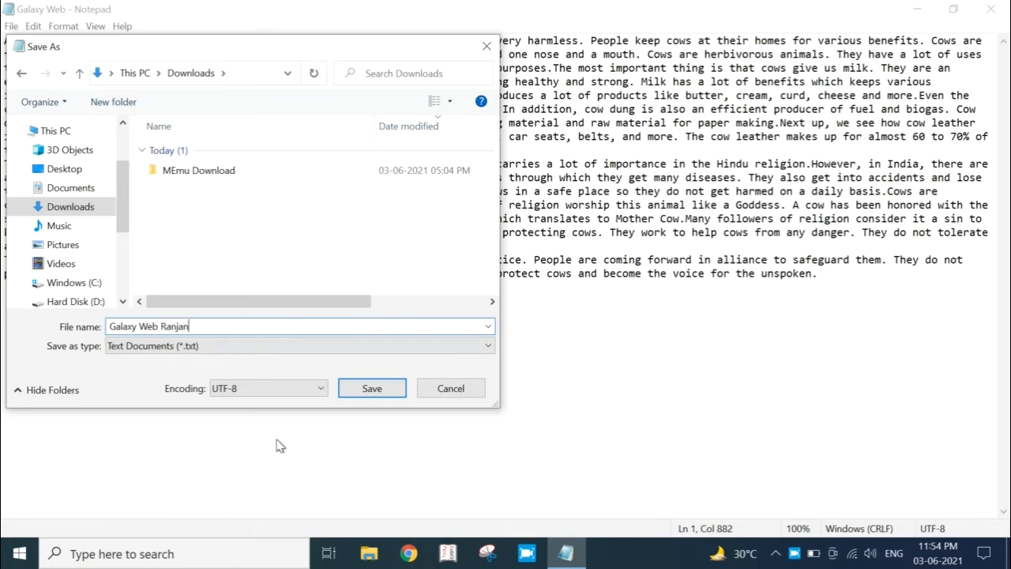
left_click(374, 388)
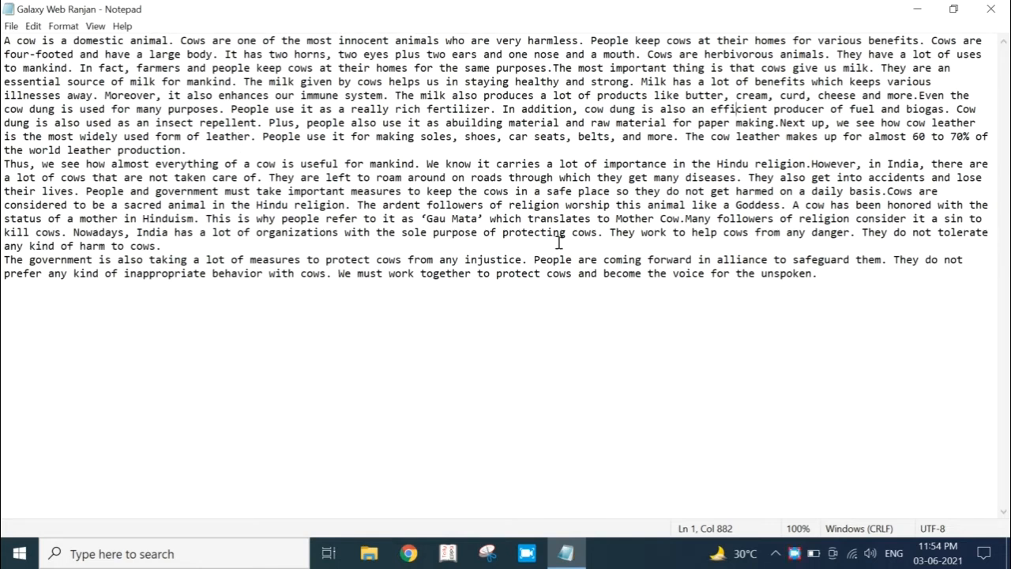
Minimize the saved copy and open the original Galaxy Web file from the Documents folder in File Explorer.
left_click(918, 13)
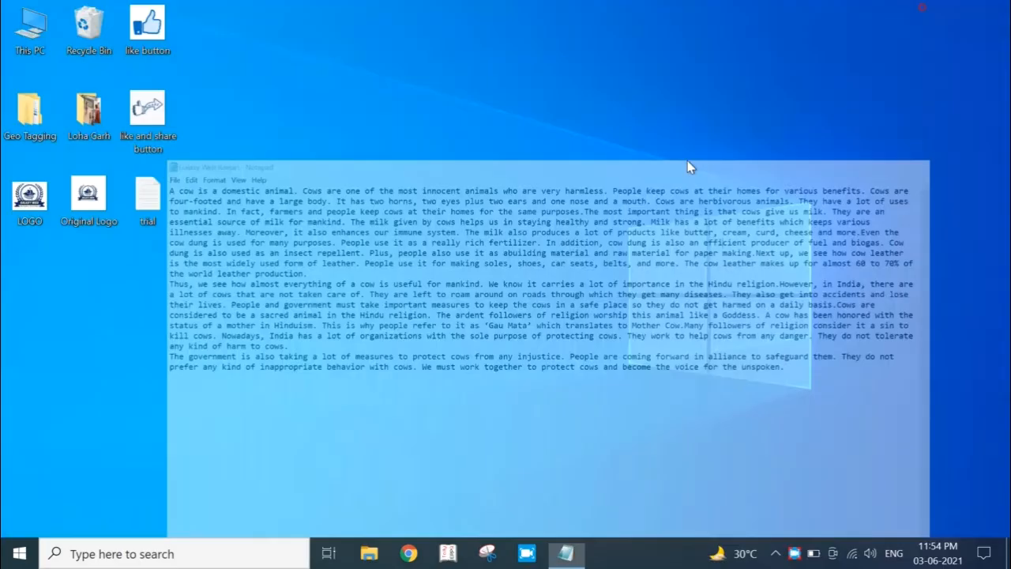
double_click(30, 28)
left_click(251, 315)
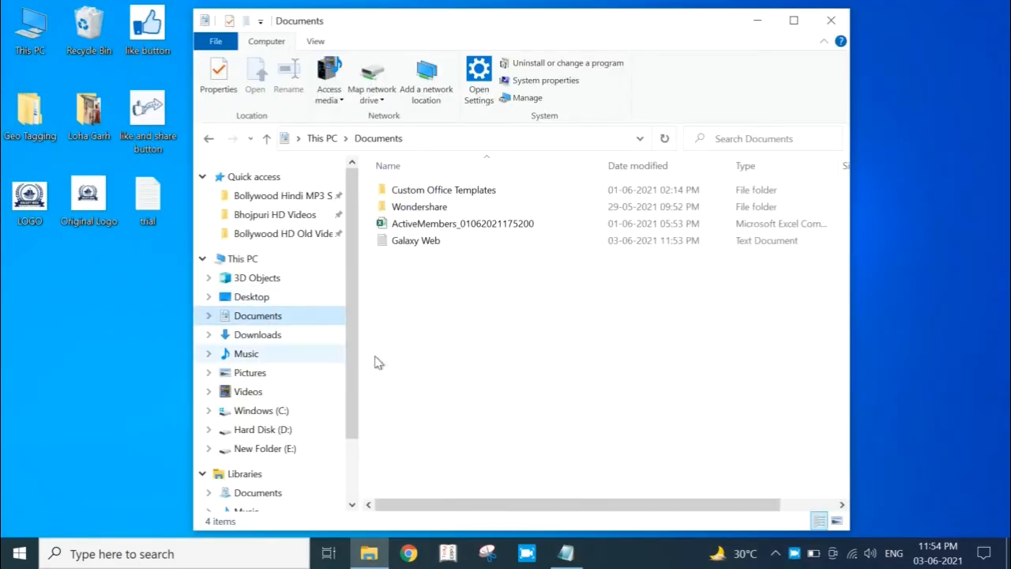
double_click(431, 247)
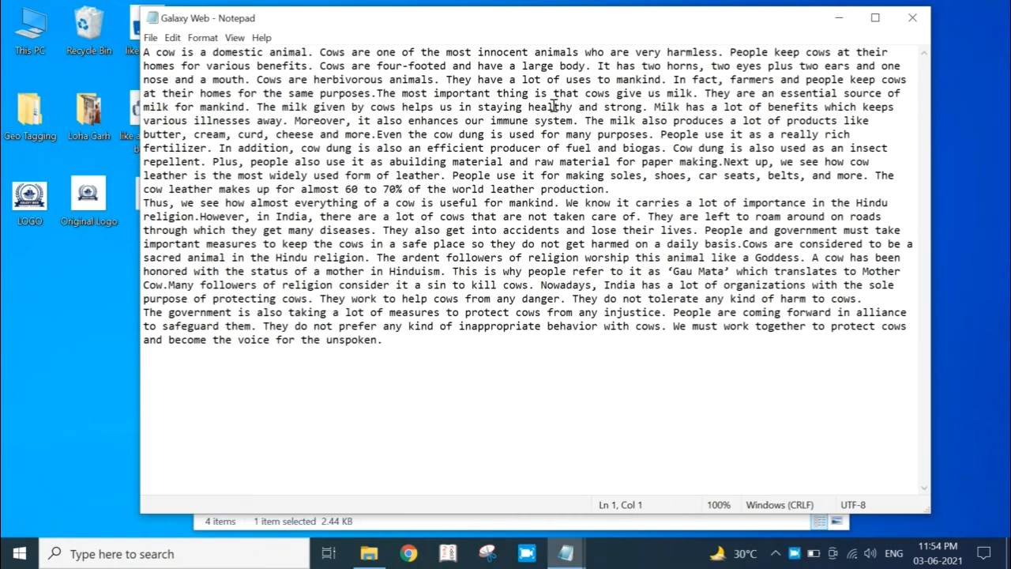
Reposition the original Galaxy Web window and the renamed copy's window on the desktop to compare the two files.
left_click_drag(535, 22, 329, 41)
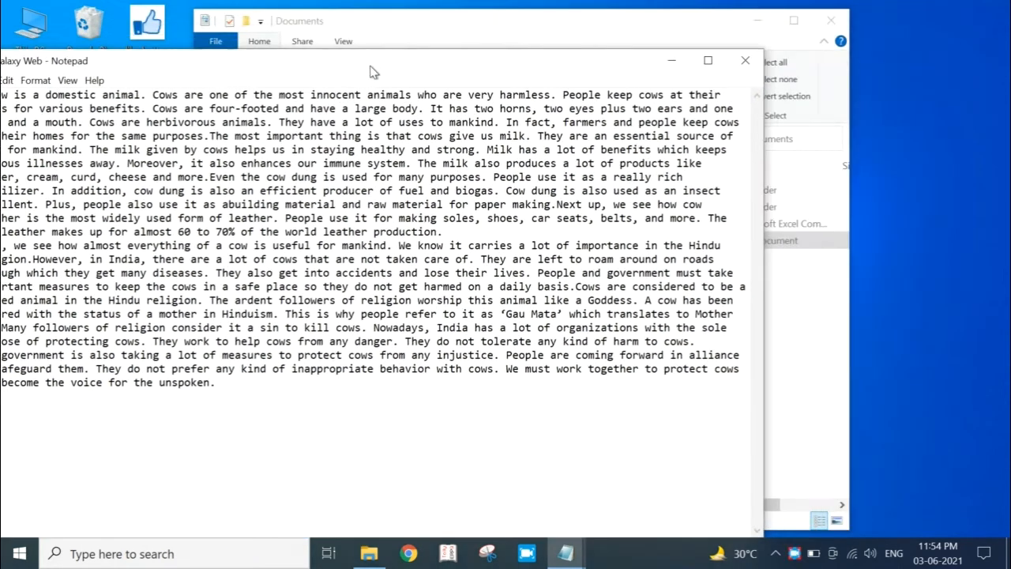
left_click(405, 32)
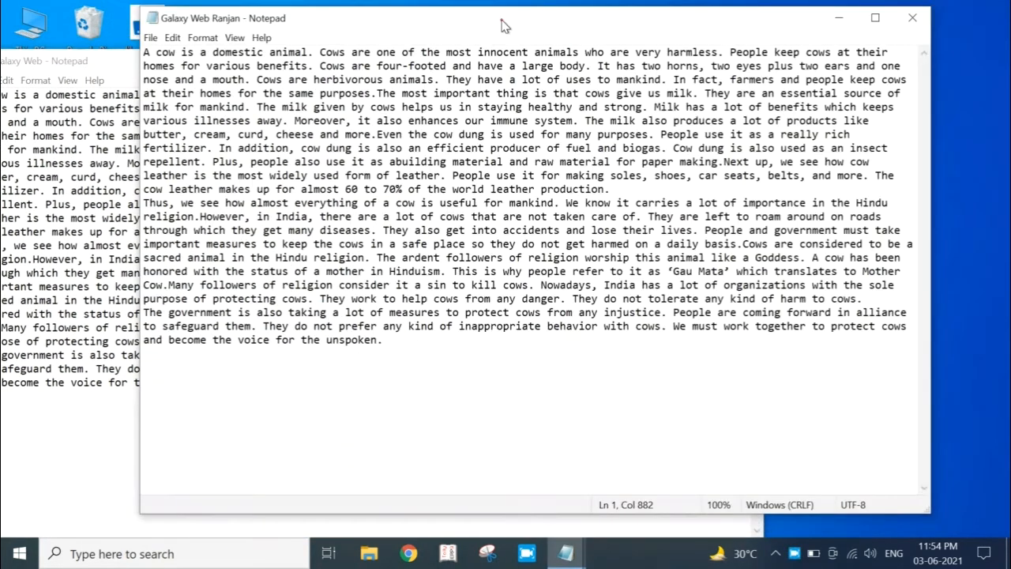
left_click_drag(502, 19, 646, 50)
left_click_drag(645, 50, 654, 50)
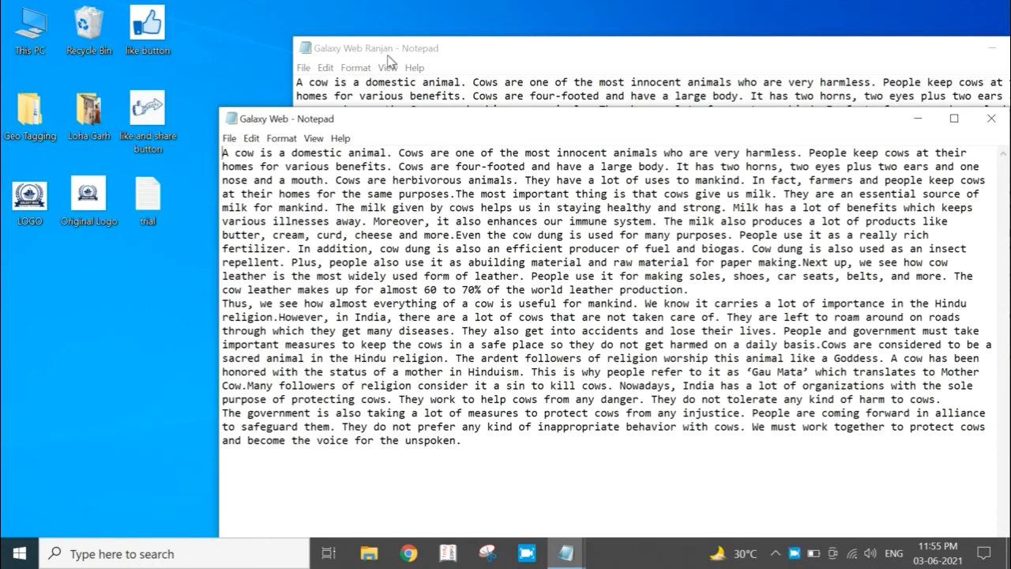
left_click_drag(542, 124, 401, 82)
left_click(849, 77)
left_click_drag(797, 56, 586, 55)
Close both Notepad windows and reopen the original Galaxy Web file from the Documents folder in File Explorer.
key("alt+F4")
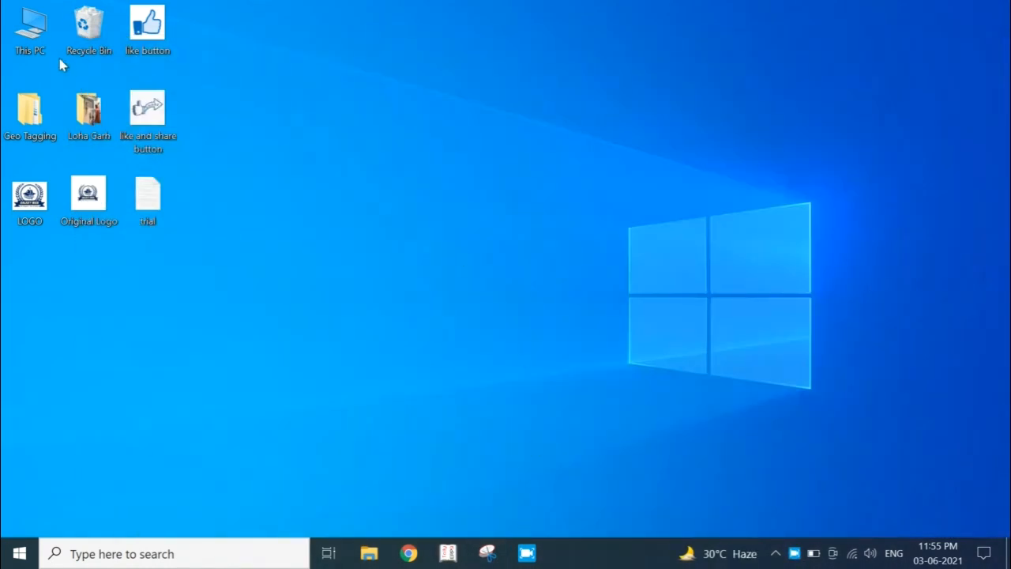
double_click(30, 32)
left_click_drag(738, 8, 586, 22)
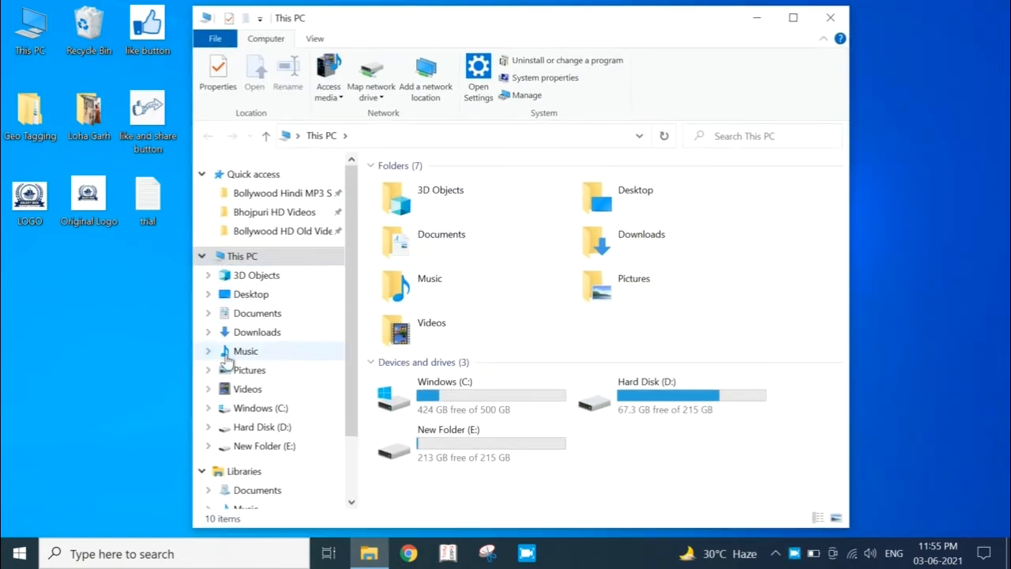
left_click(257, 312)
double_click(424, 243)
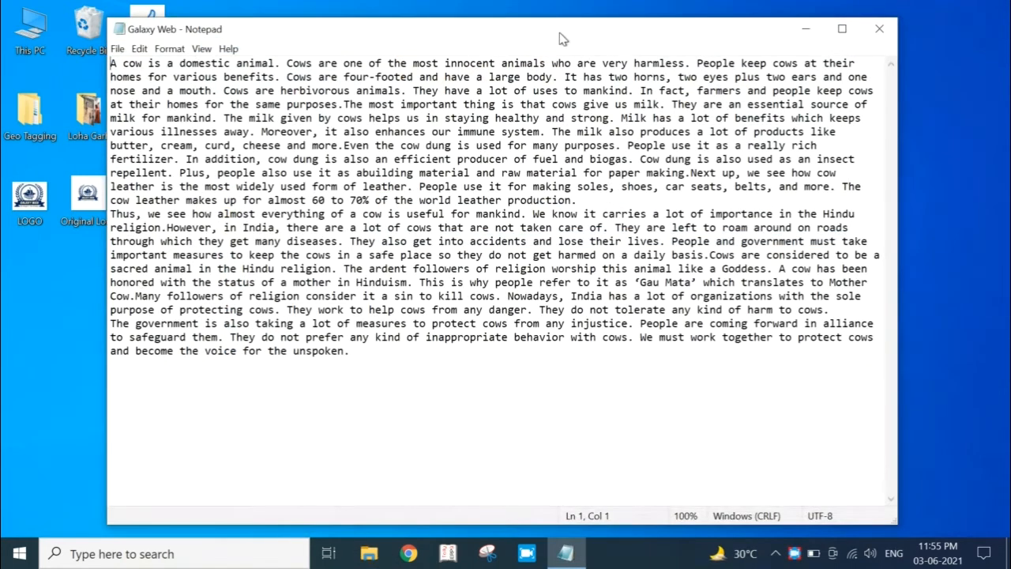
Open Page Setup, try the A3, A4 and A5 paper sizes, and settle on A4.
left_click(11, 26)
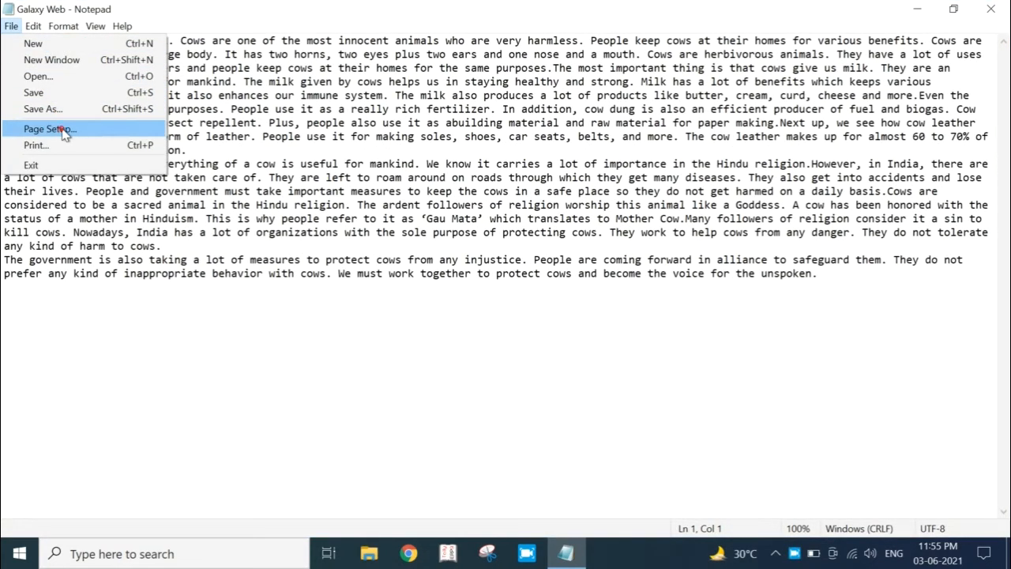
left_click(49, 129)
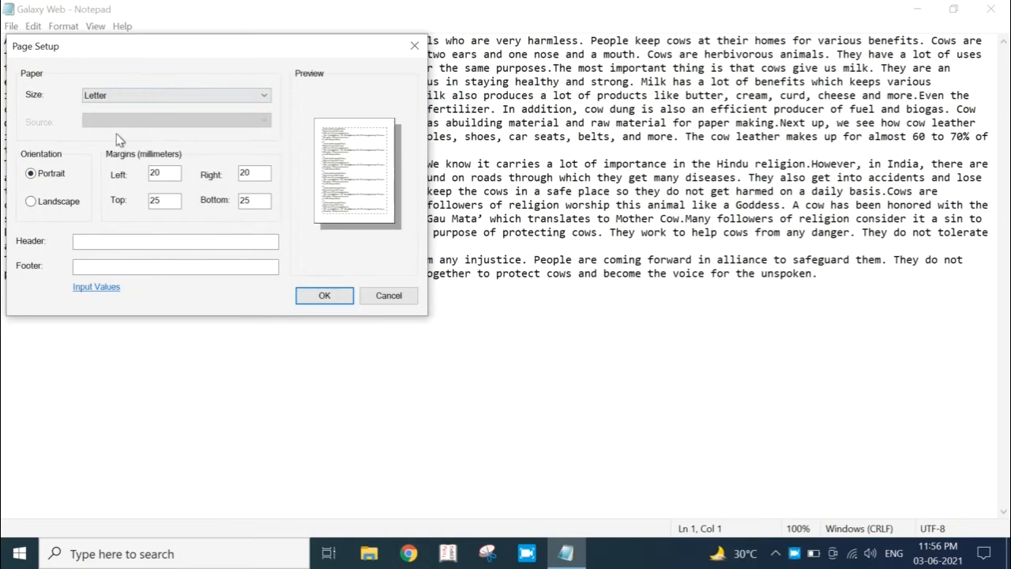
left_click(147, 96)
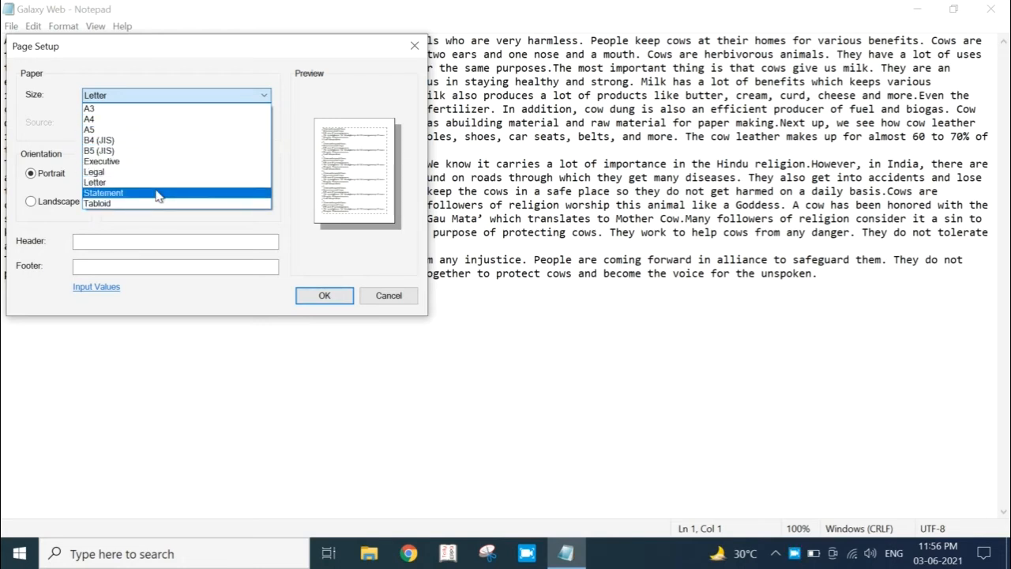
left_click(142, 112)
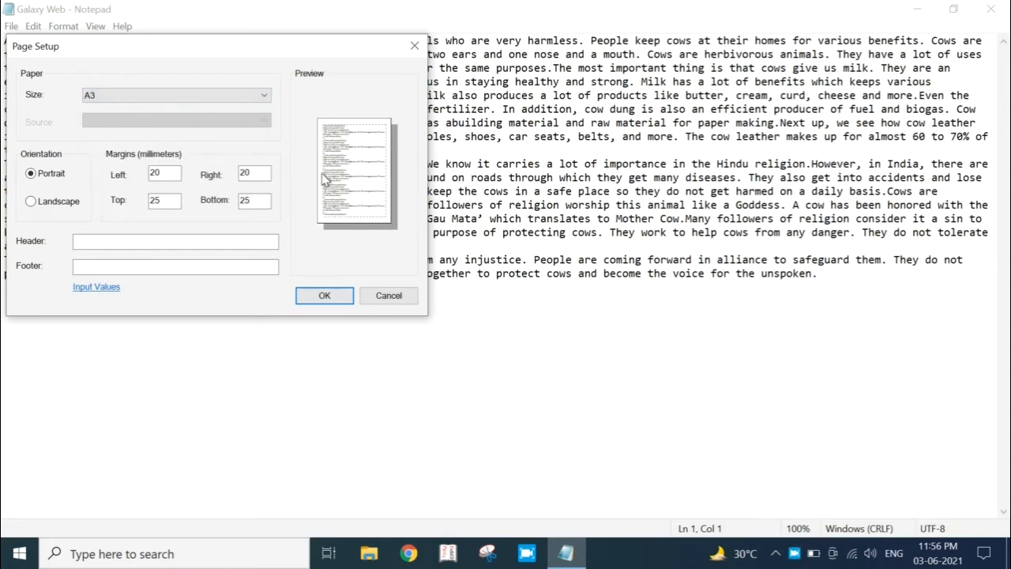
left_click(147, 96)
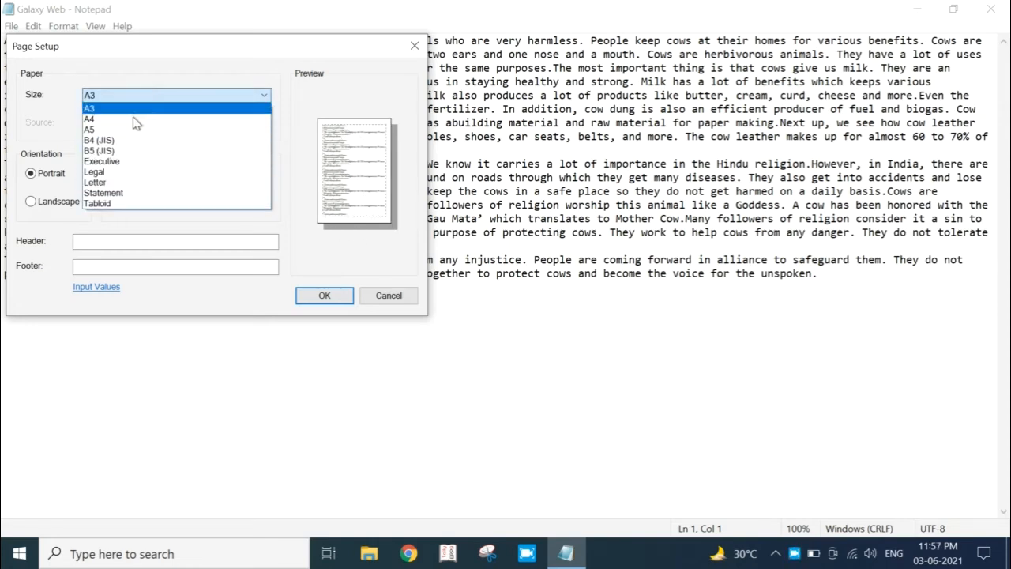
left_click(135, 120)
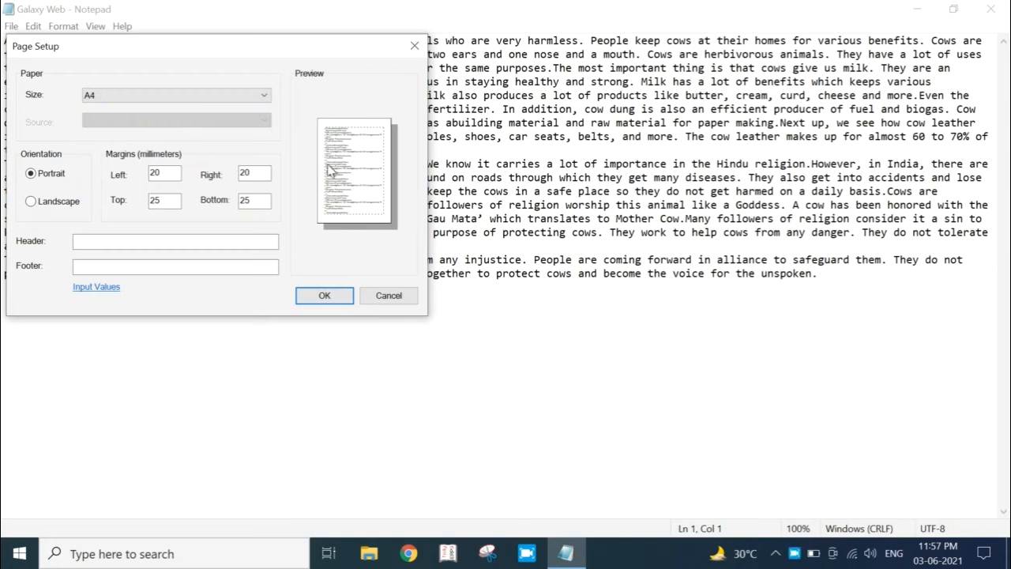
left_click(163, 97)
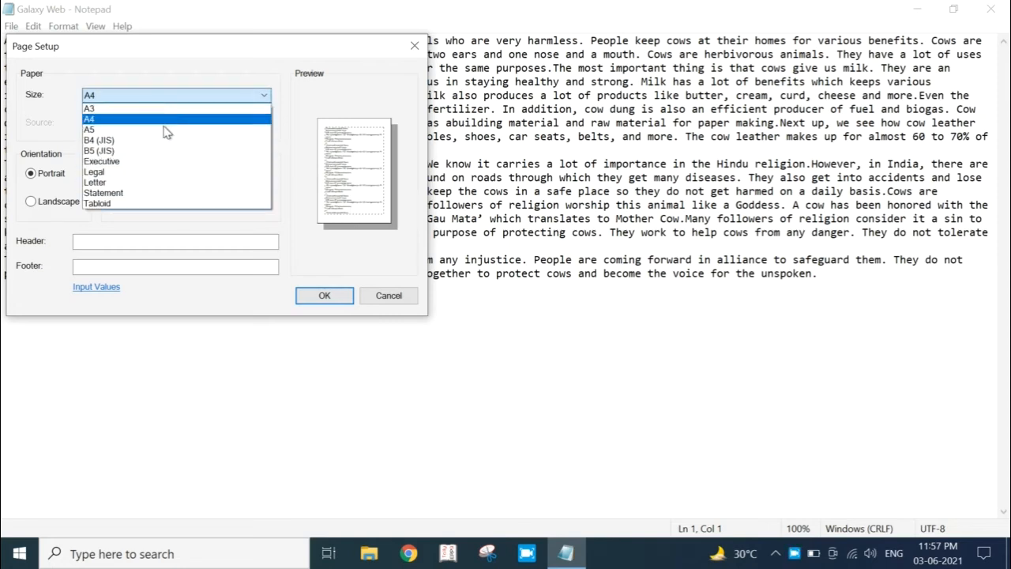
left_click(147, 131)
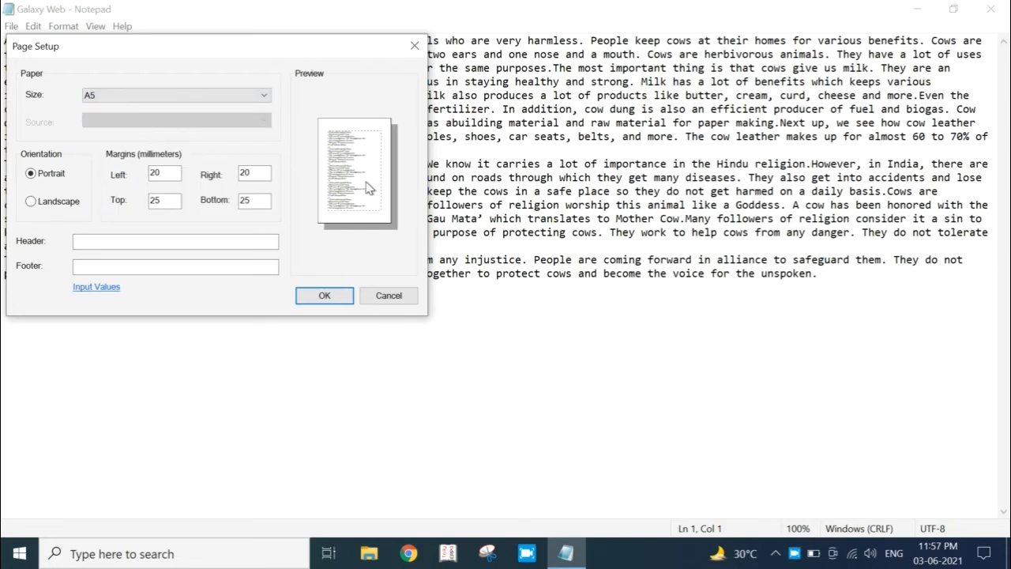
left_click(130, 97)
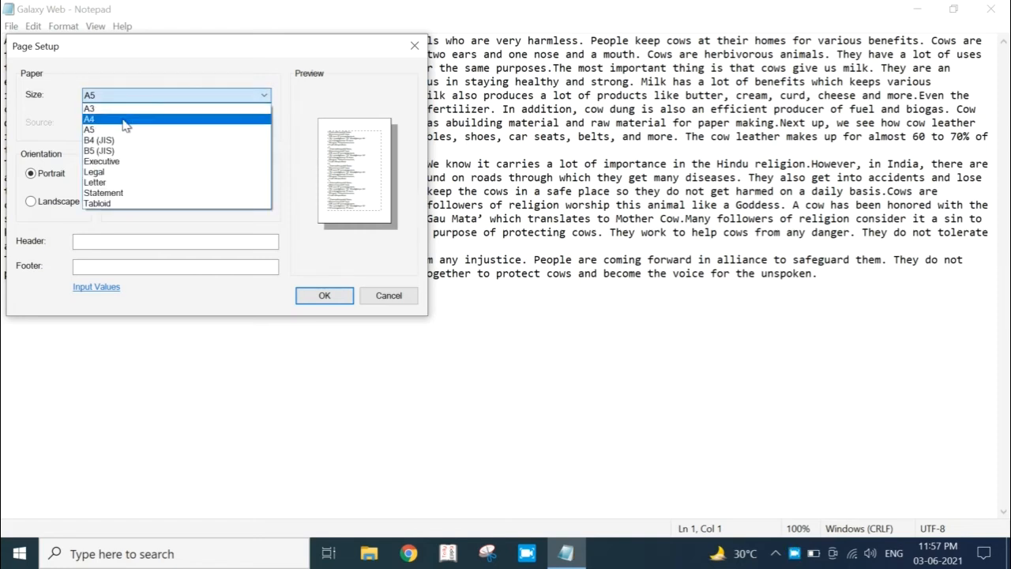
left_click(125, 121)
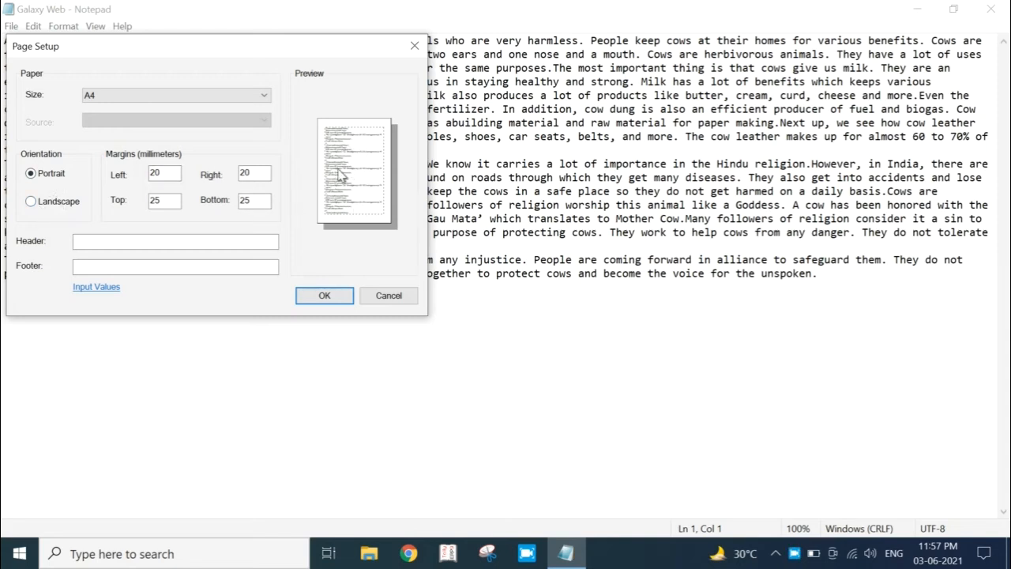
Preview the page in Landscape orientation and return it to Portrait.
left_click(31, 201)
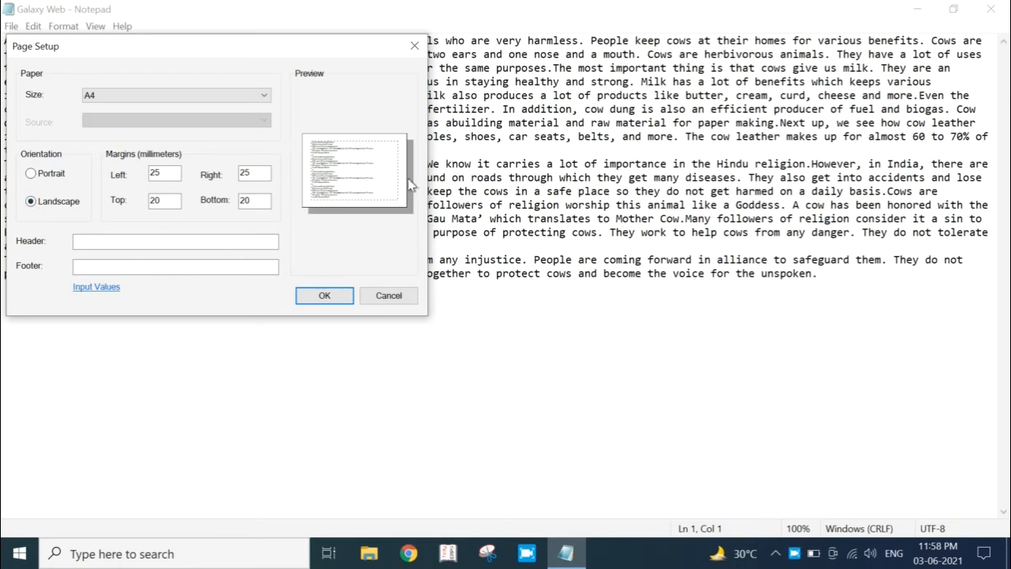
left_click(31, 174)
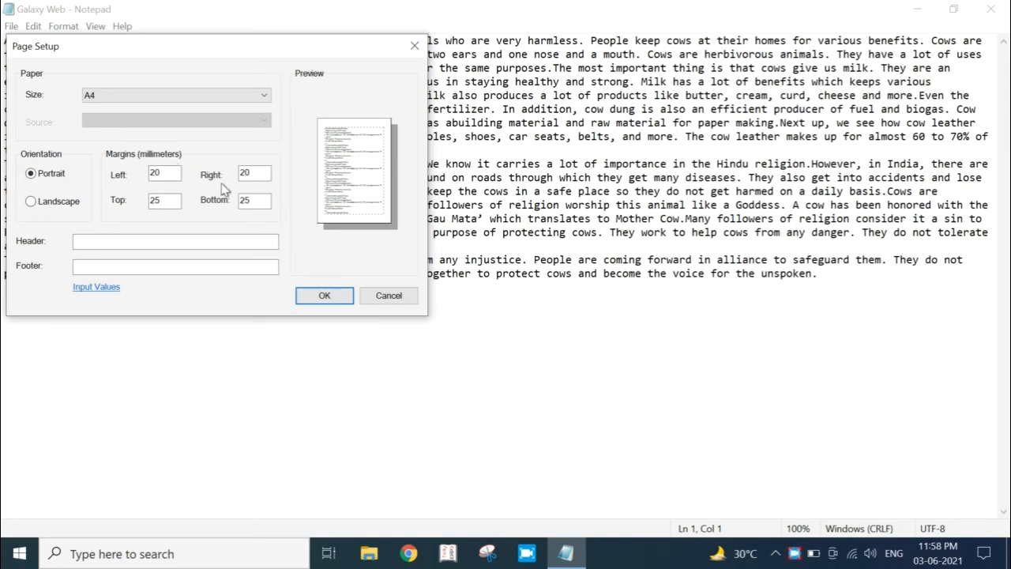
Set the left and right page margins to 30 mm.
left_click(164, 172)
key("BackSpace")
key("BackSpace")
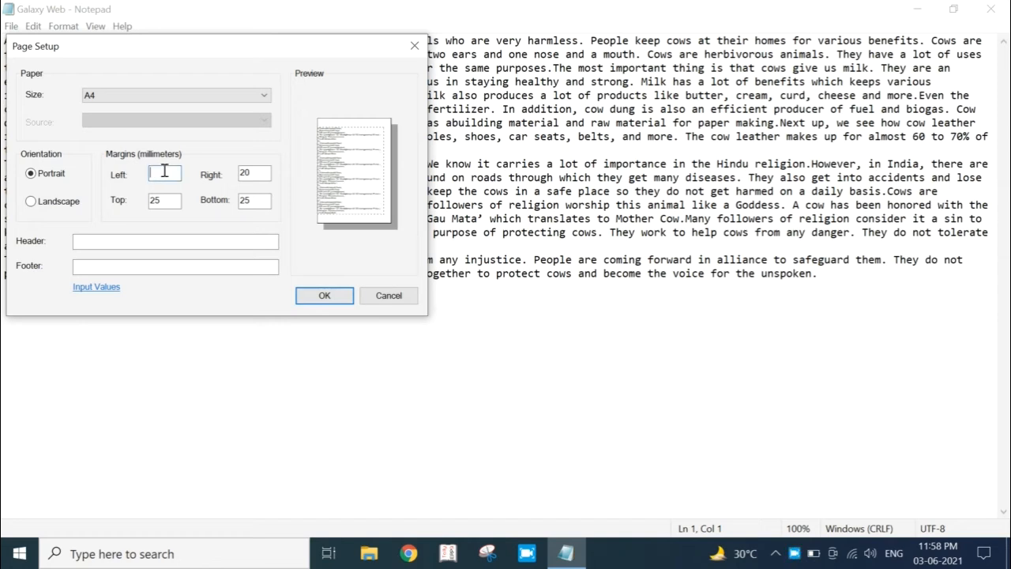
type("30")
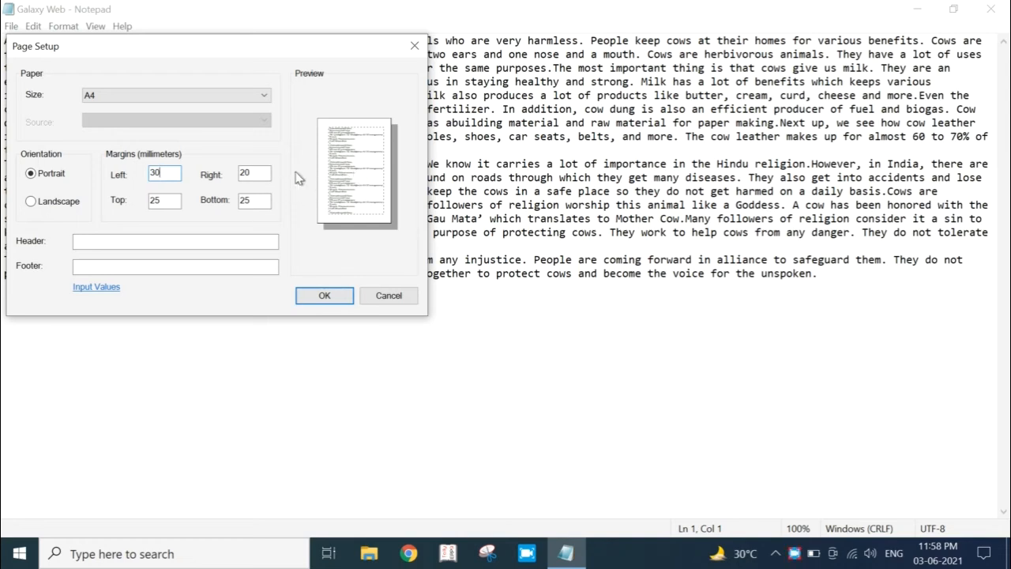
left_click(257, 174)
key("BackSpace")
key("BackSpace")
type("30")
Set the top and bottom page margins to 10 mm.
left_click(168, 200)
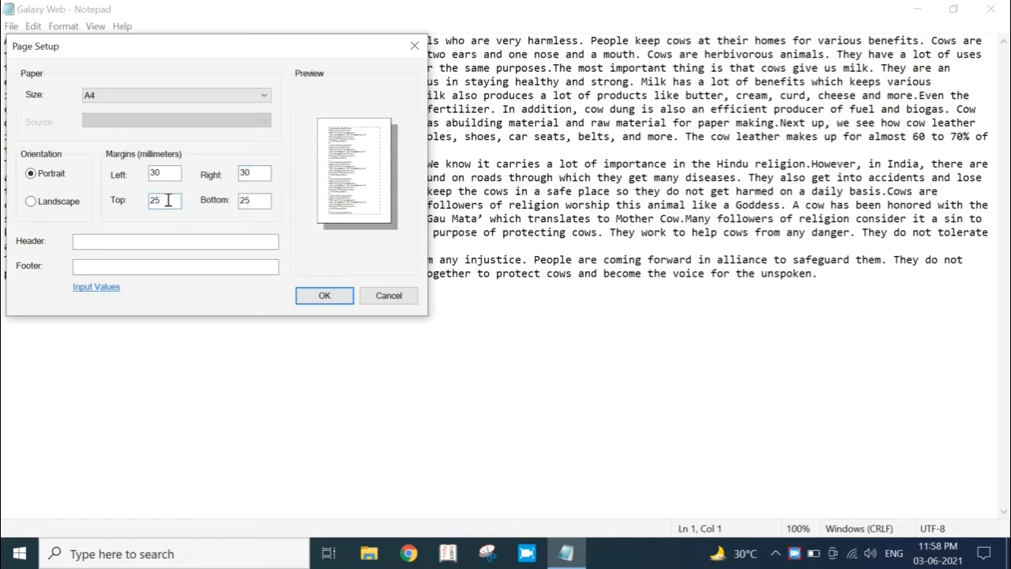
key("BackSpace")
key("BackSpace")
type("10")
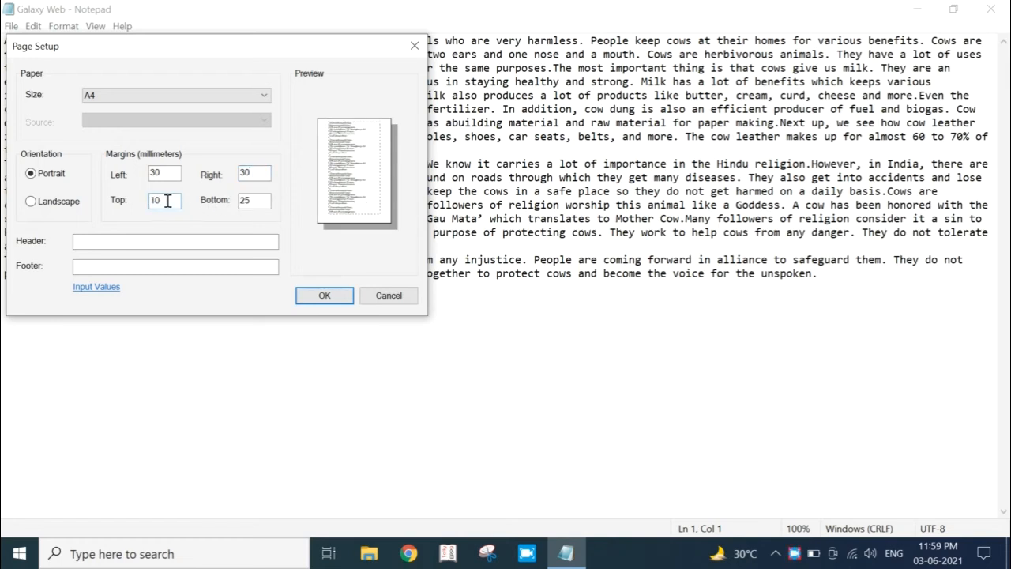
left_click(255, 203)
key("BackSpace")
key("BackSpace")
type("10")
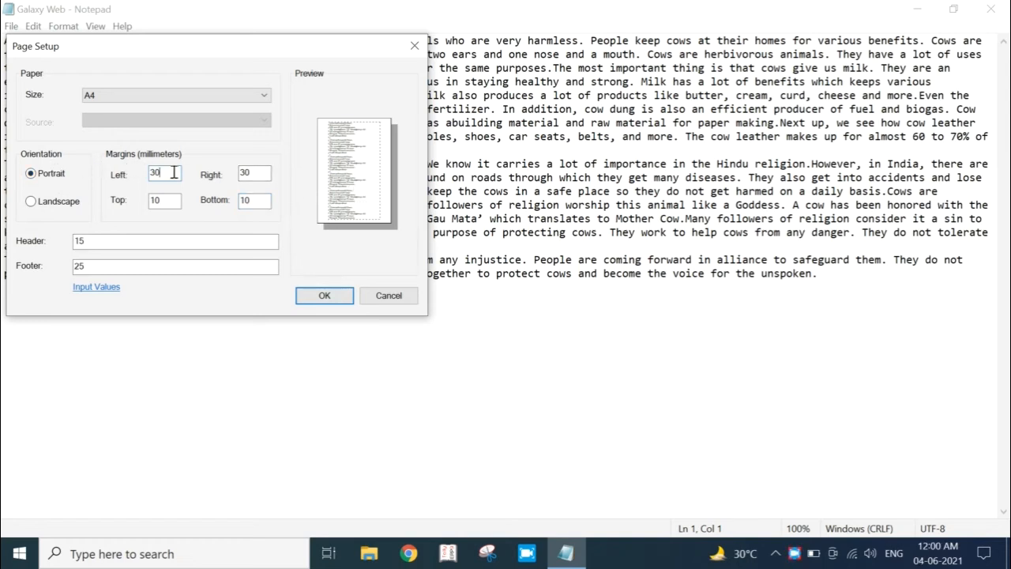
Set the left and right margins to 20 mm and the top and bottom margins to 25 mm, and apply the page setup.
key("BackSpace")
key("BackSpace")
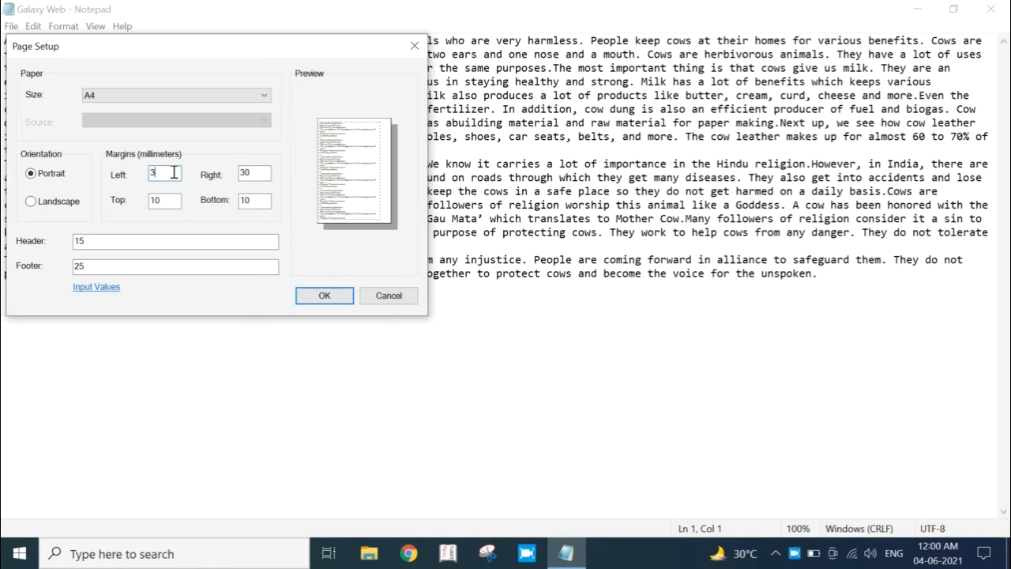
type("20")
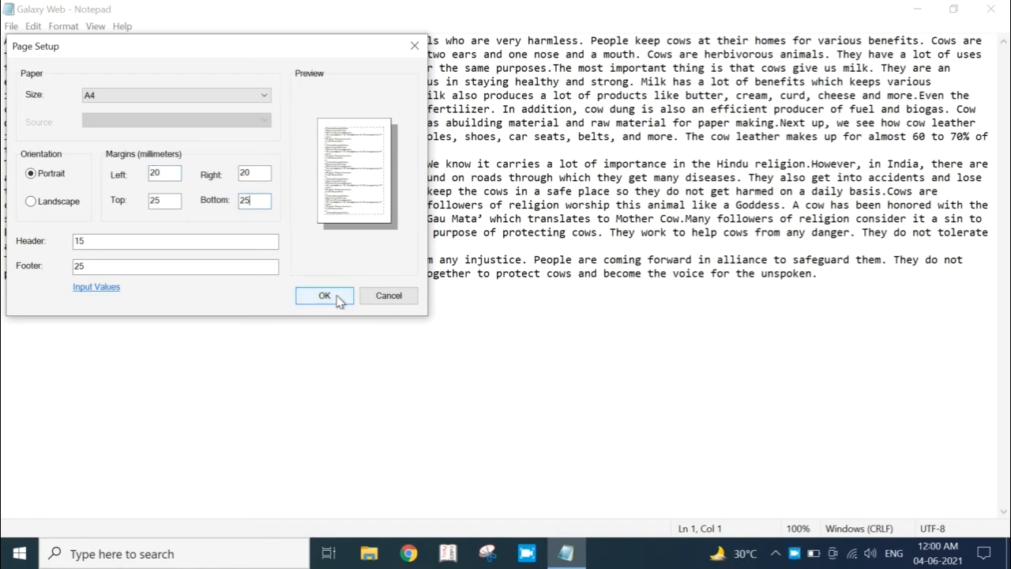
left_click(337, 295)
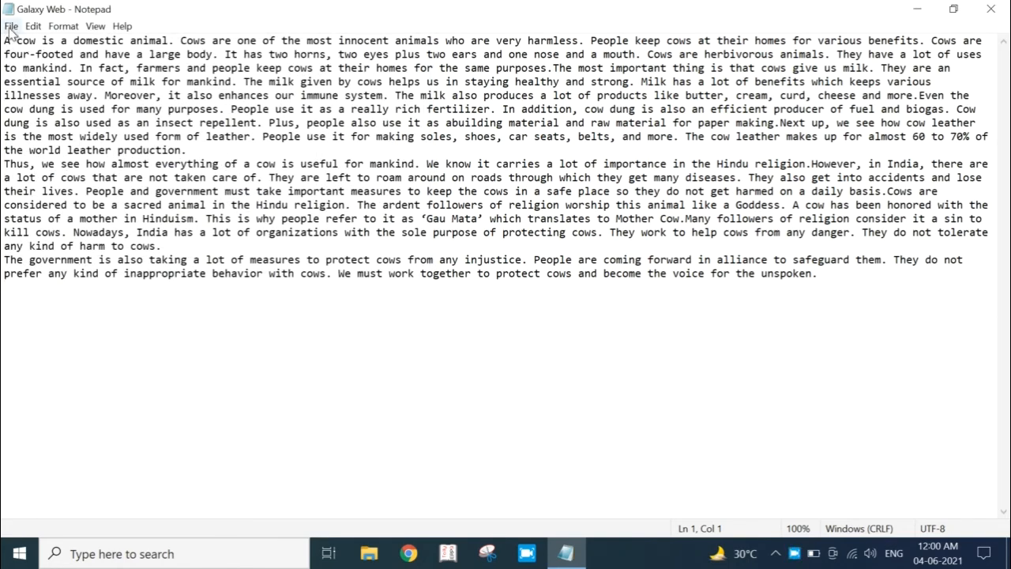
Open the Print settings for the essay, set the number of copies to 2, and cancel without printing.
left_click(11, 26)
left_click(258, 232)
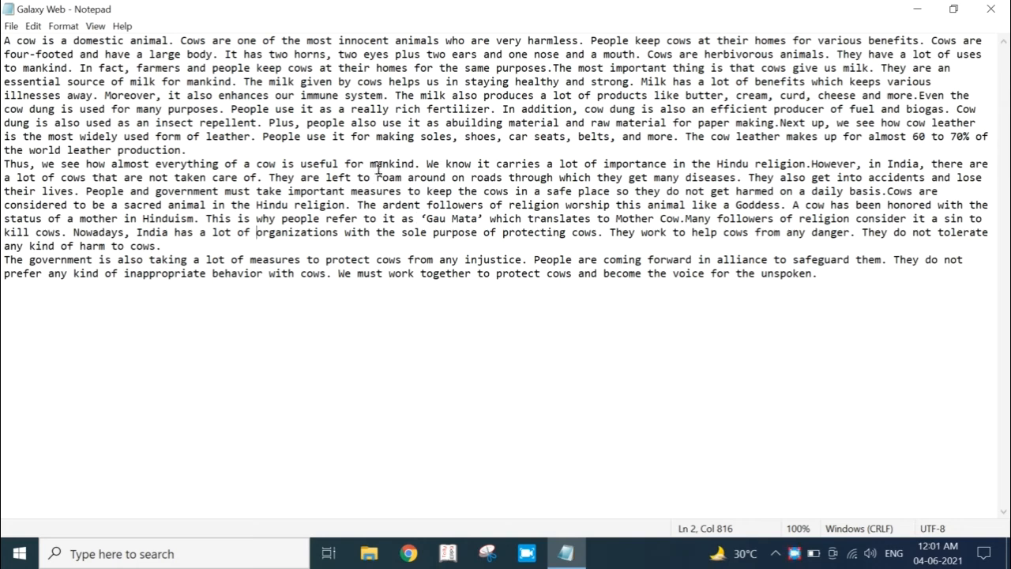
left_click(11, 26)
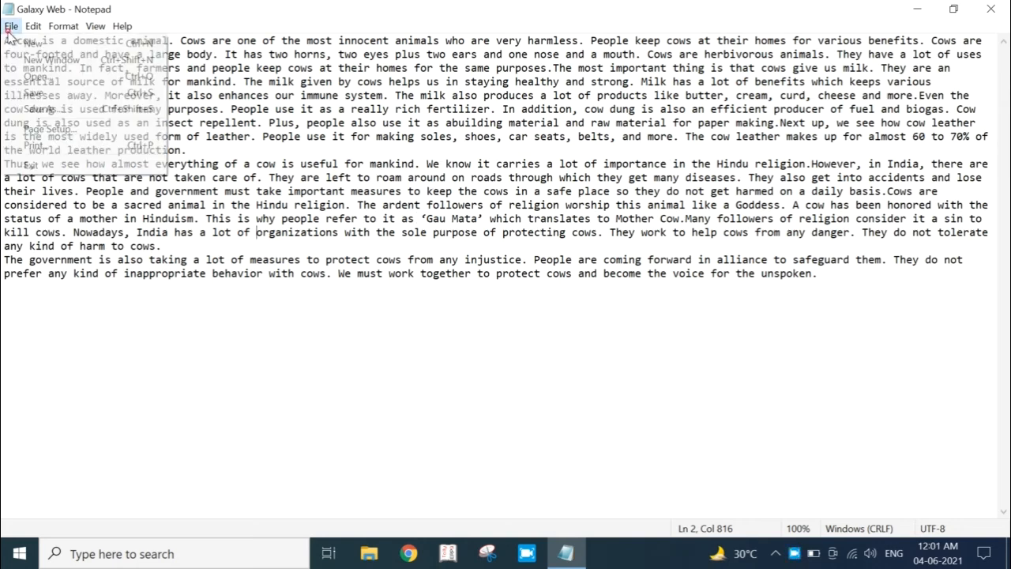
left_click(63, 146)
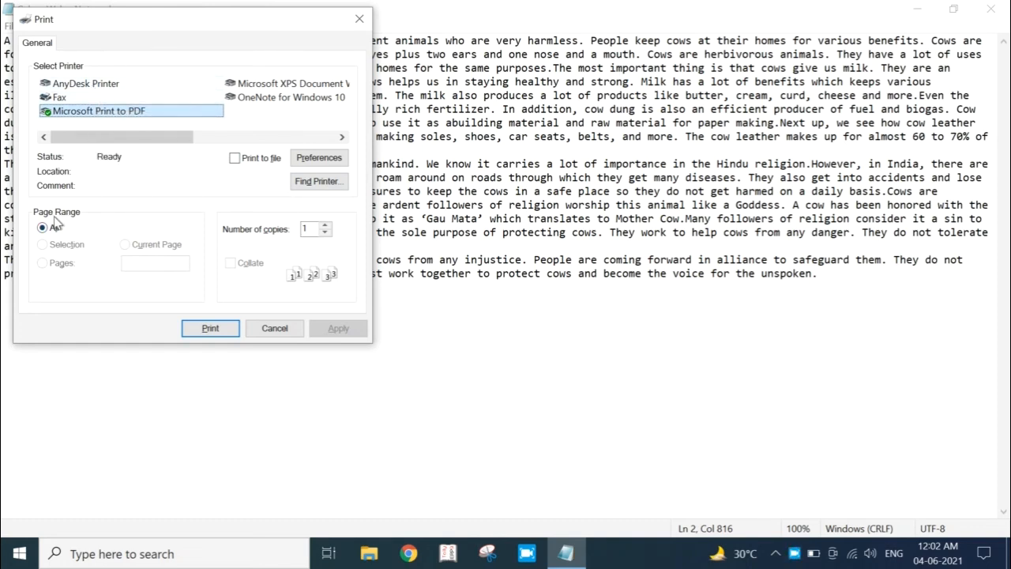
left_click(311, 229)
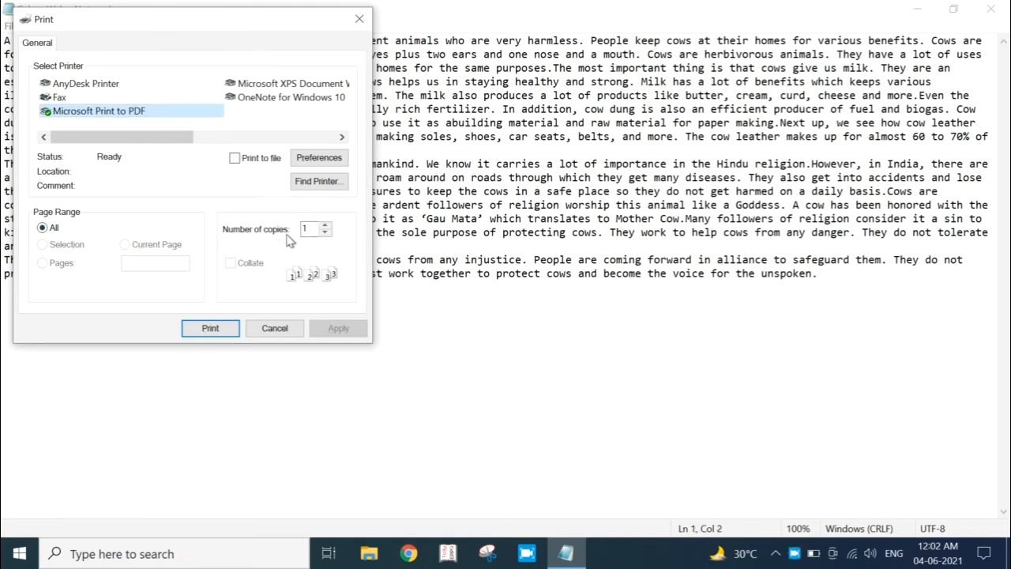
left_click(311, 229)
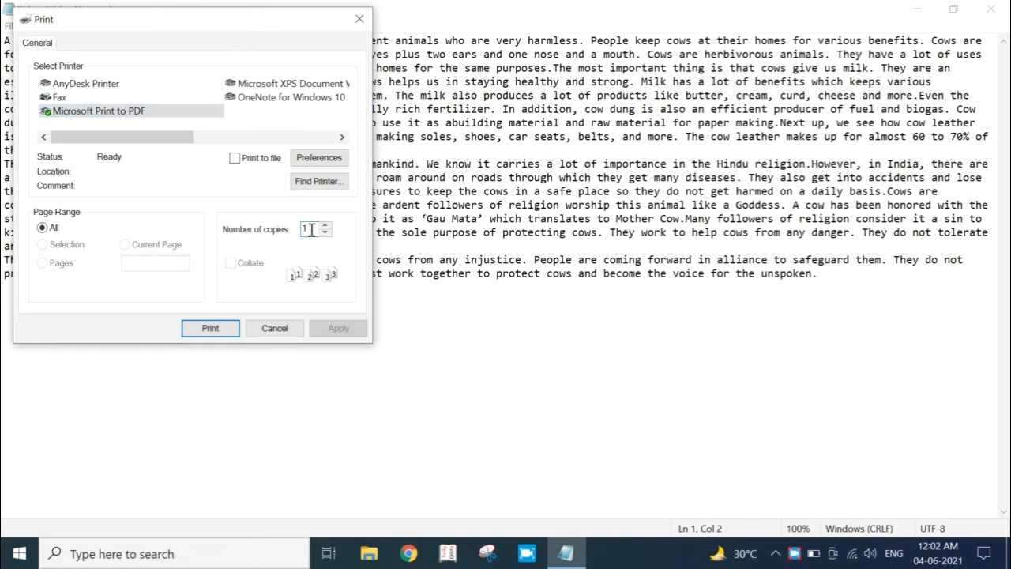
key("BackSpace")
type("2")
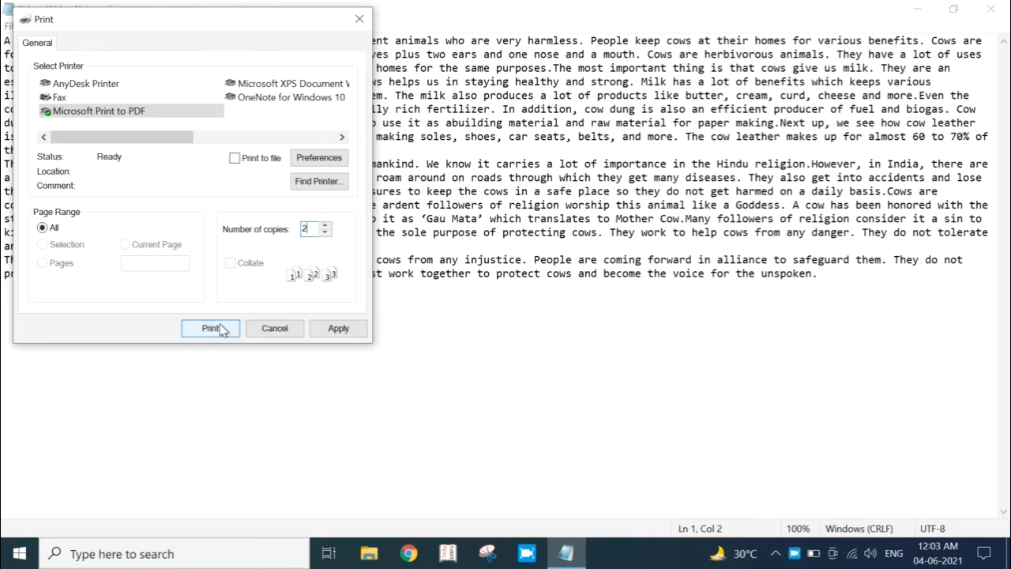
left_click(275, 328)
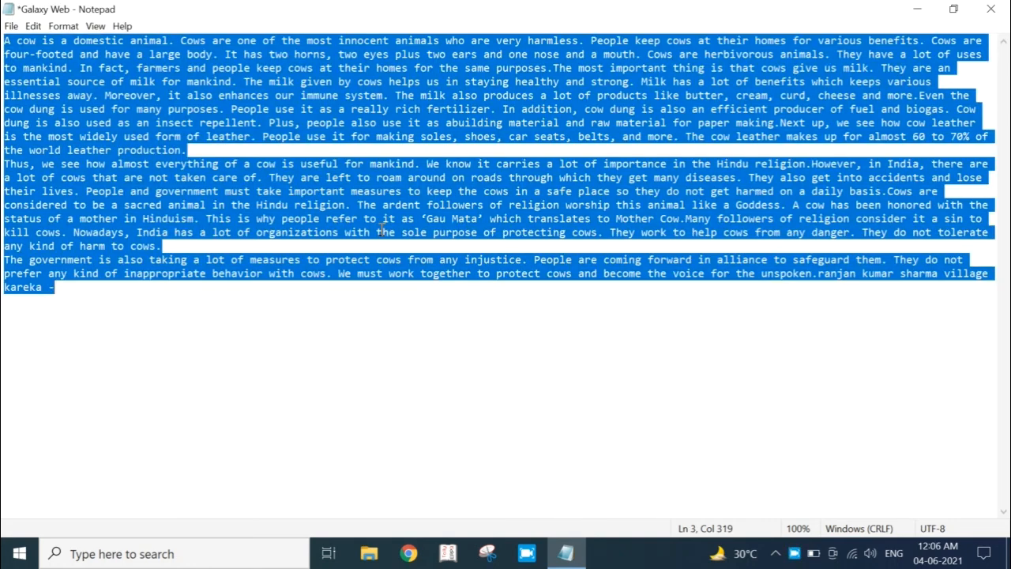
Delete the entire selected text and paste the original cow essay back into the document.
key("BackSpace")
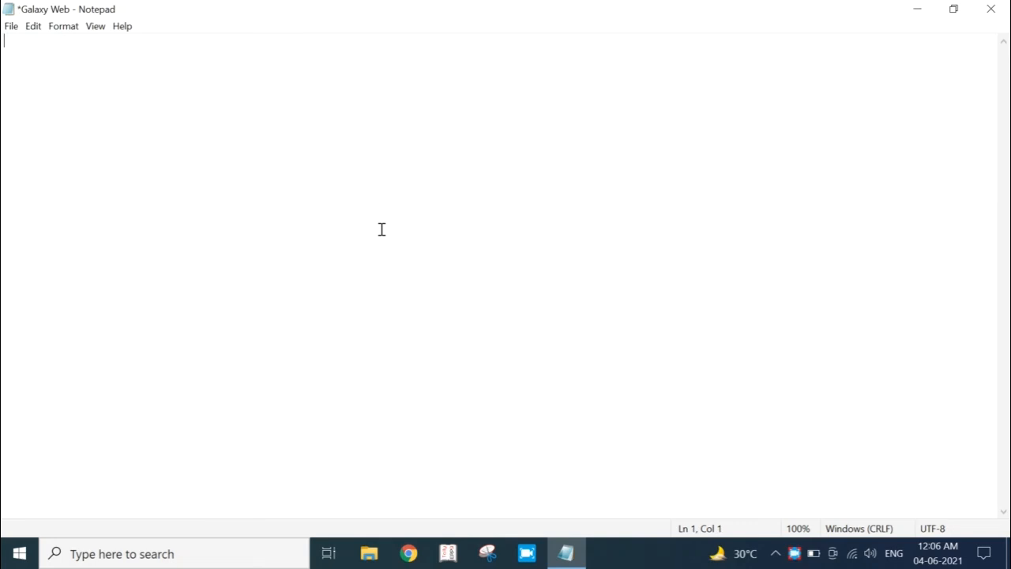
left_click(11, 27)
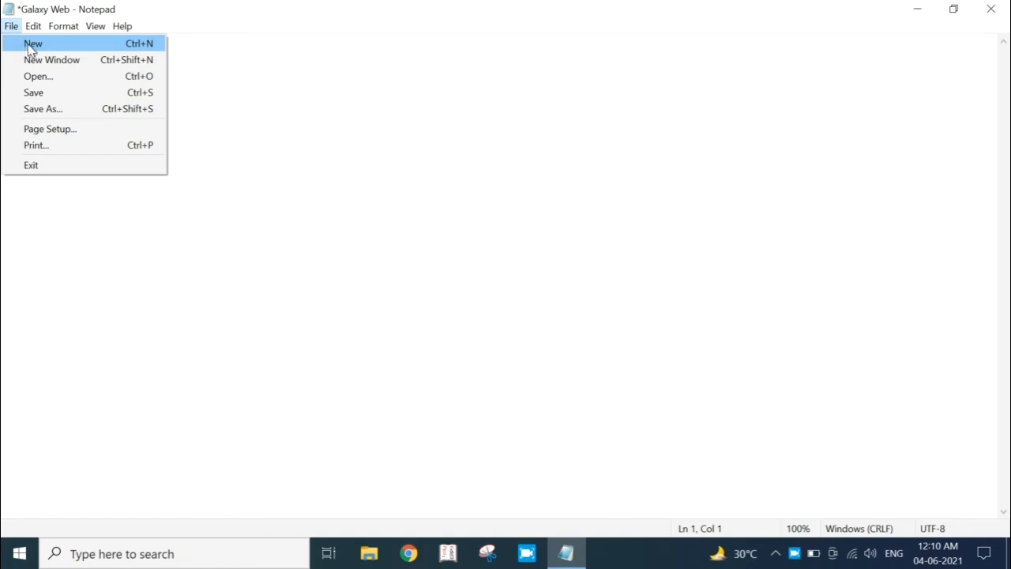
left_click(300, 102)
key("ctrl+v")
Exit Notepad from the Galaxy Web document, returning to the desktop.
left_click(11, 26)
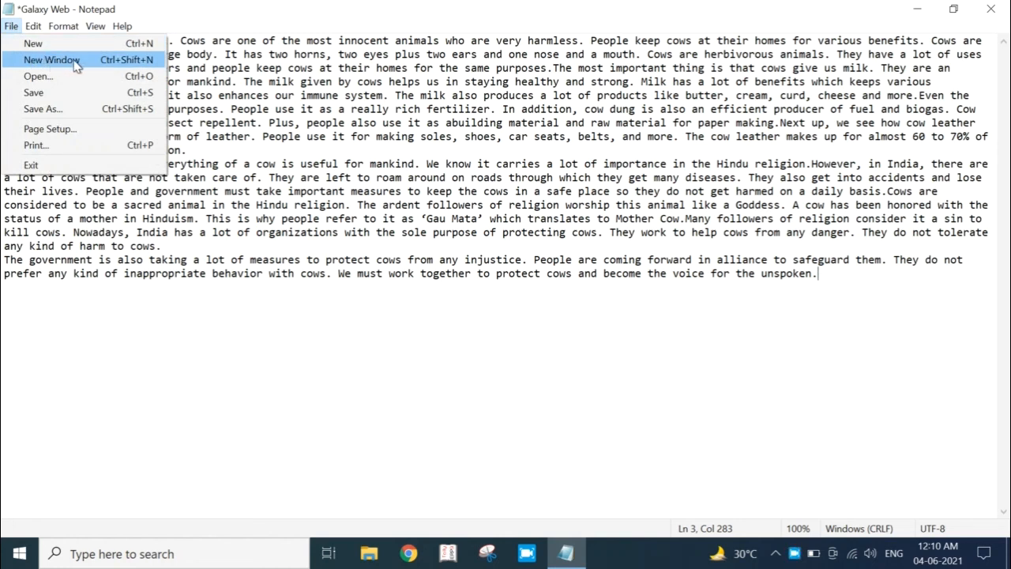
left_click(339, 97)
left_click(12, 26)
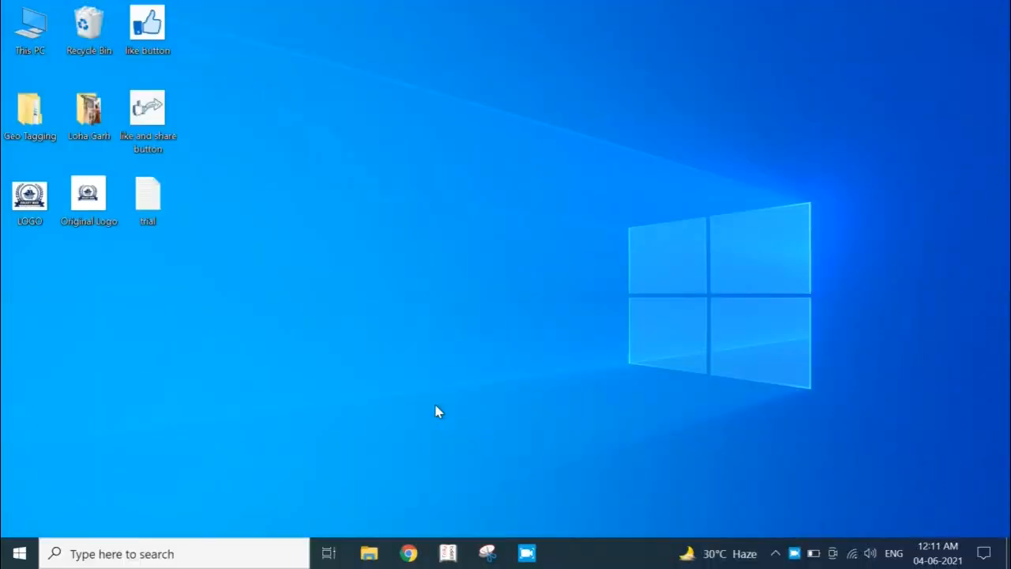
Launch Notepad through the Run dialog with the command notepad and maximize its window.
key("super+r")
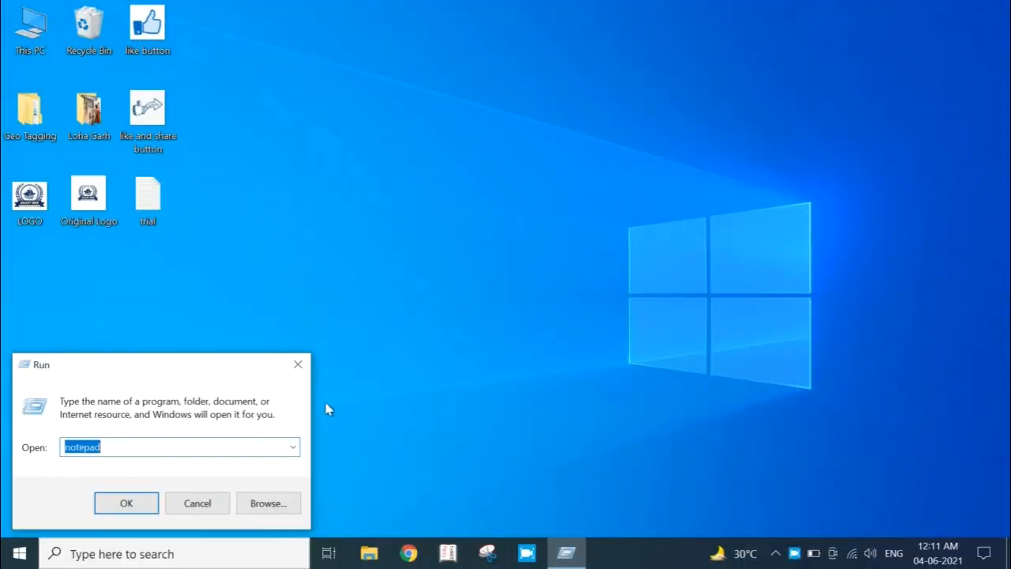
left_click(129, 503)
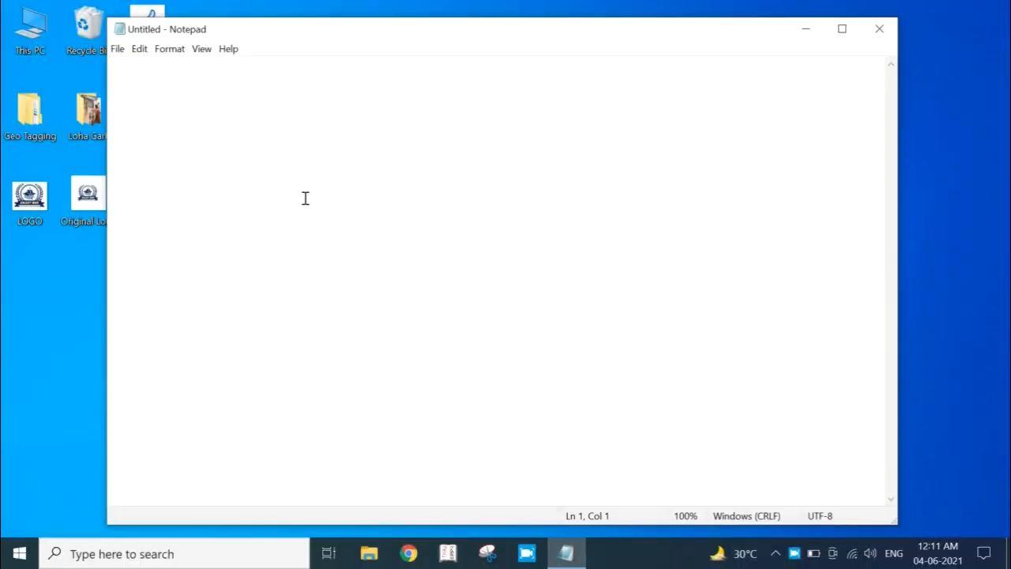
double_click(455, 37)
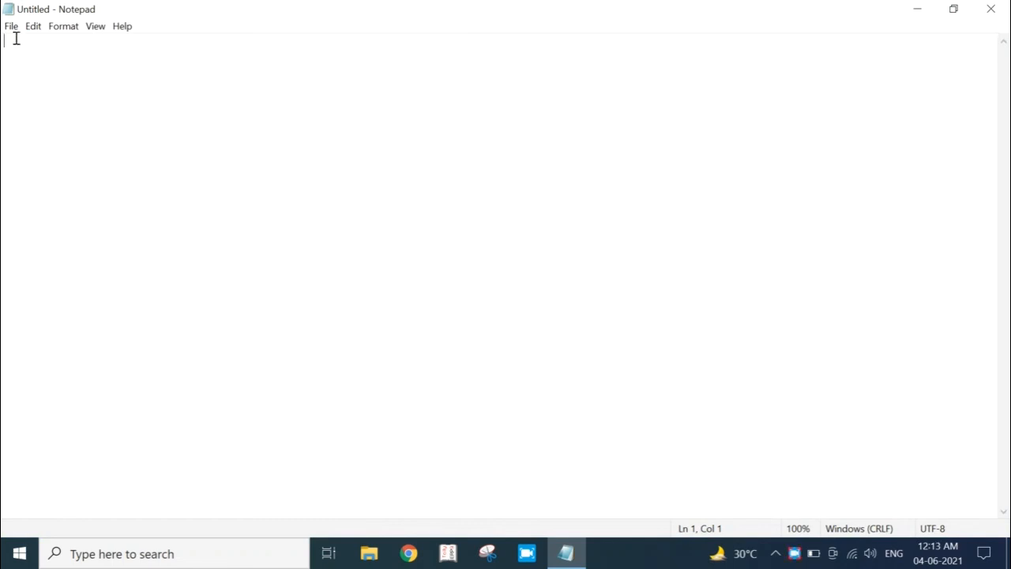
left_click(10, 27)
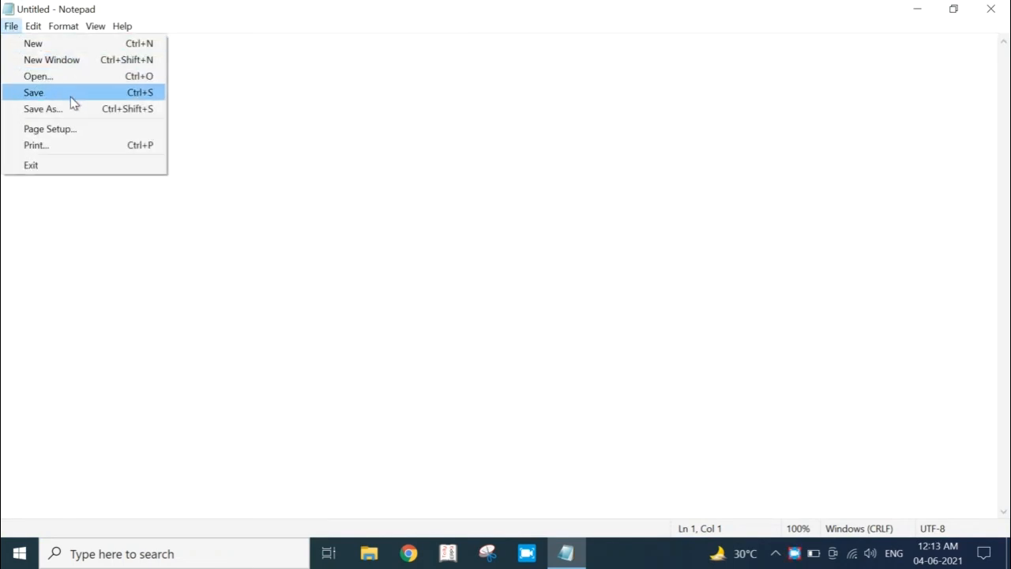
mouse_move(126, 27)
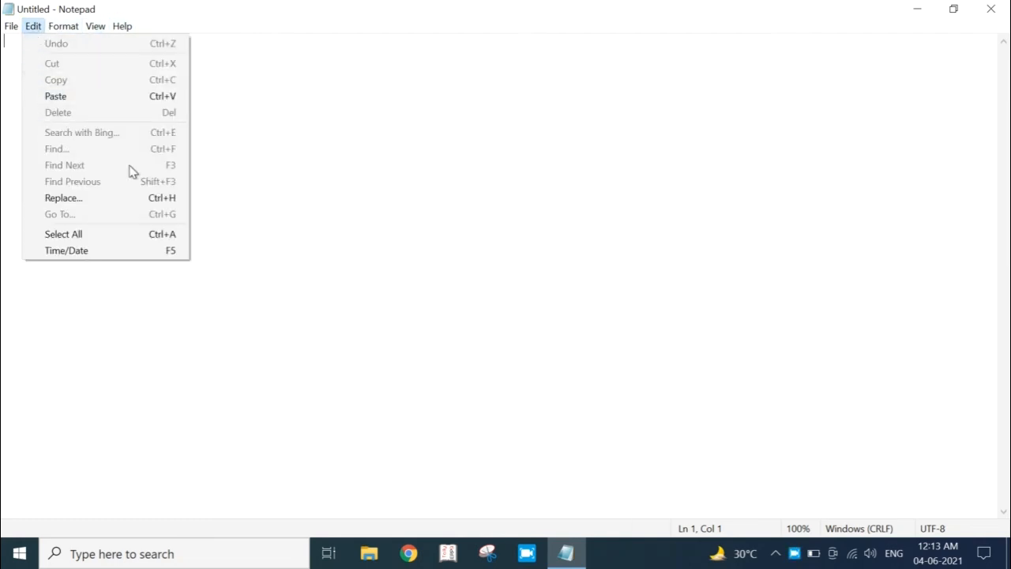
left_click(426, 249)
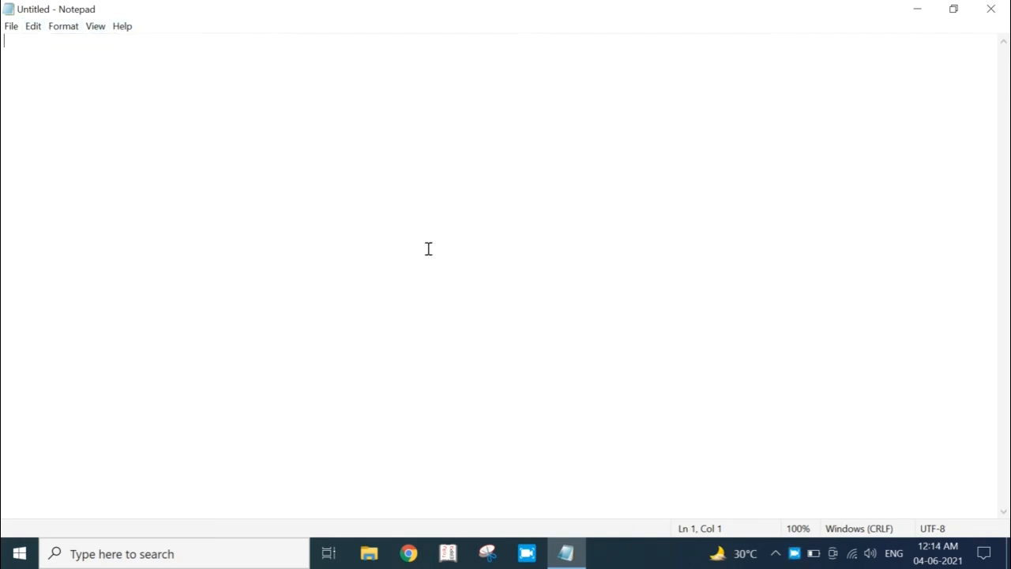